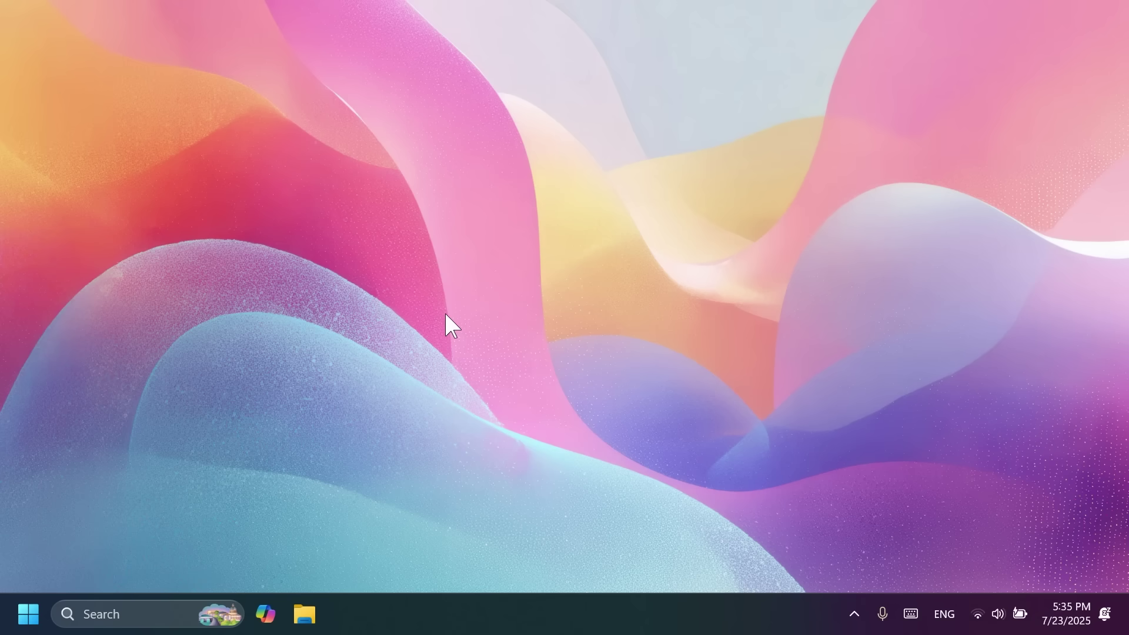
# - Check the Windows specifications, then open Windows Update to confirm the PC is up to date
pyautogui.press('super')
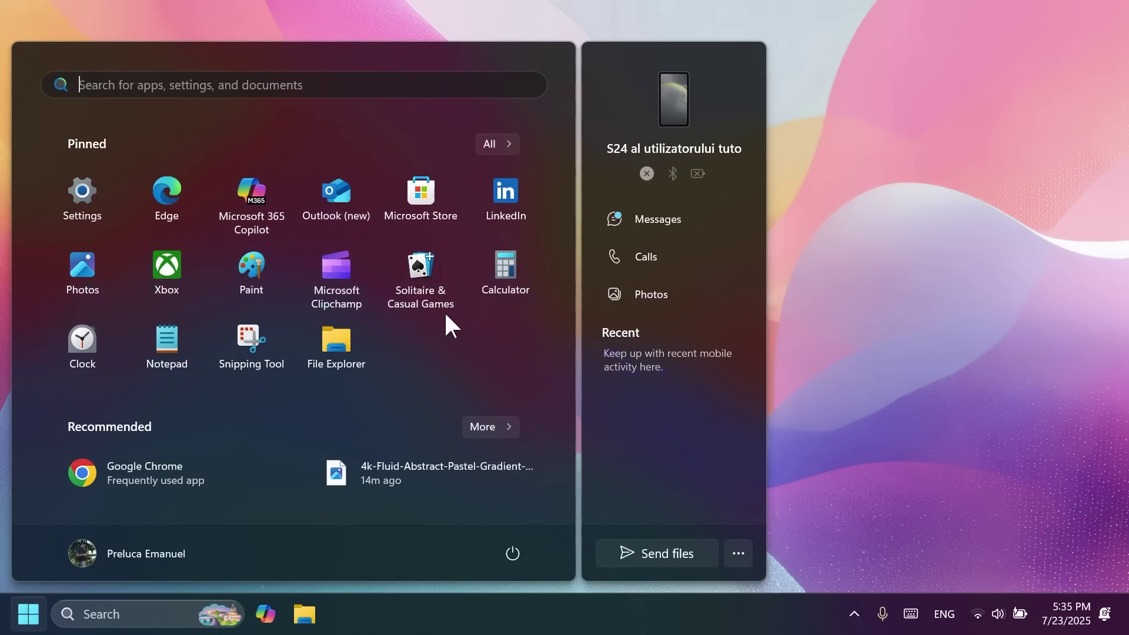
pyautogui.write('vers')
pyautogui.press('Return')
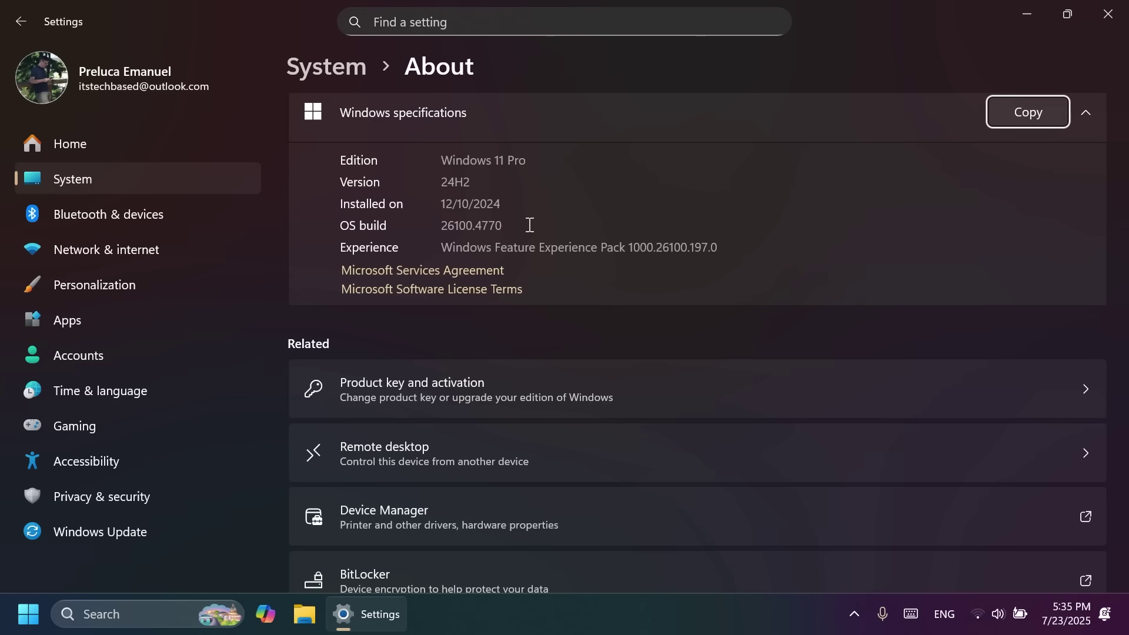
pyautogui.click(1108, 13)
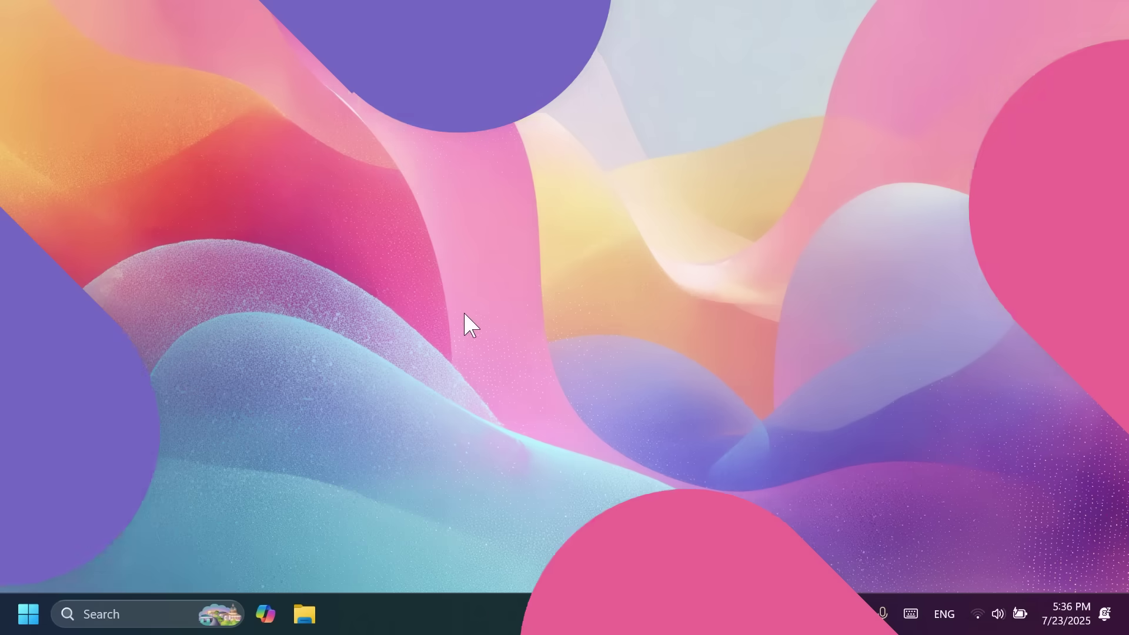
pyautogui.press('super+i')
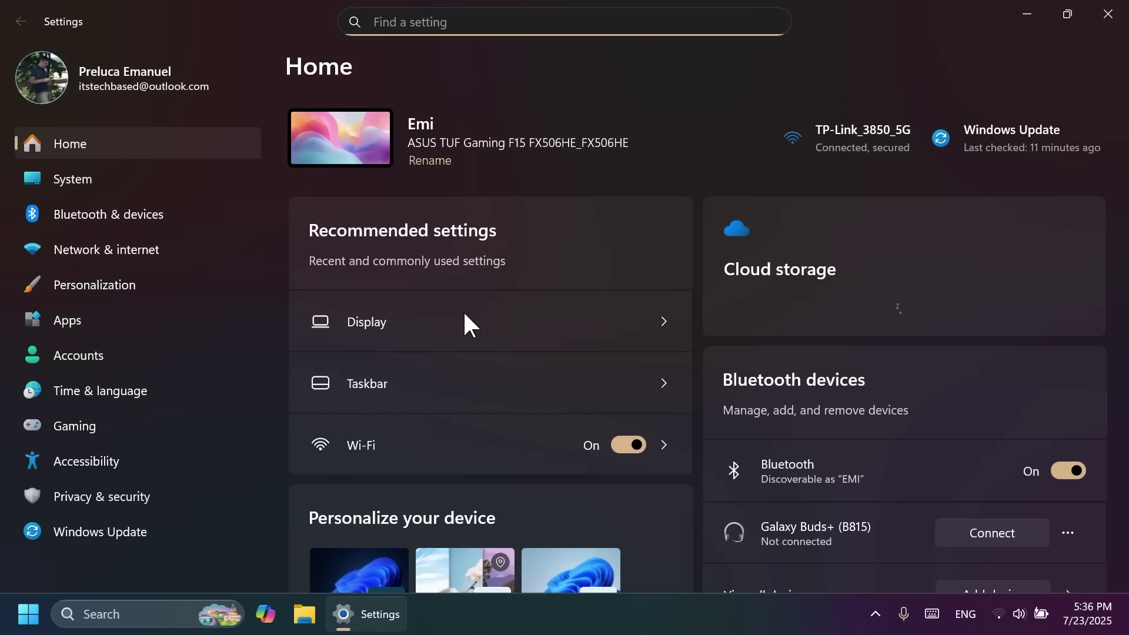
pyautogui.click(1006, 154)
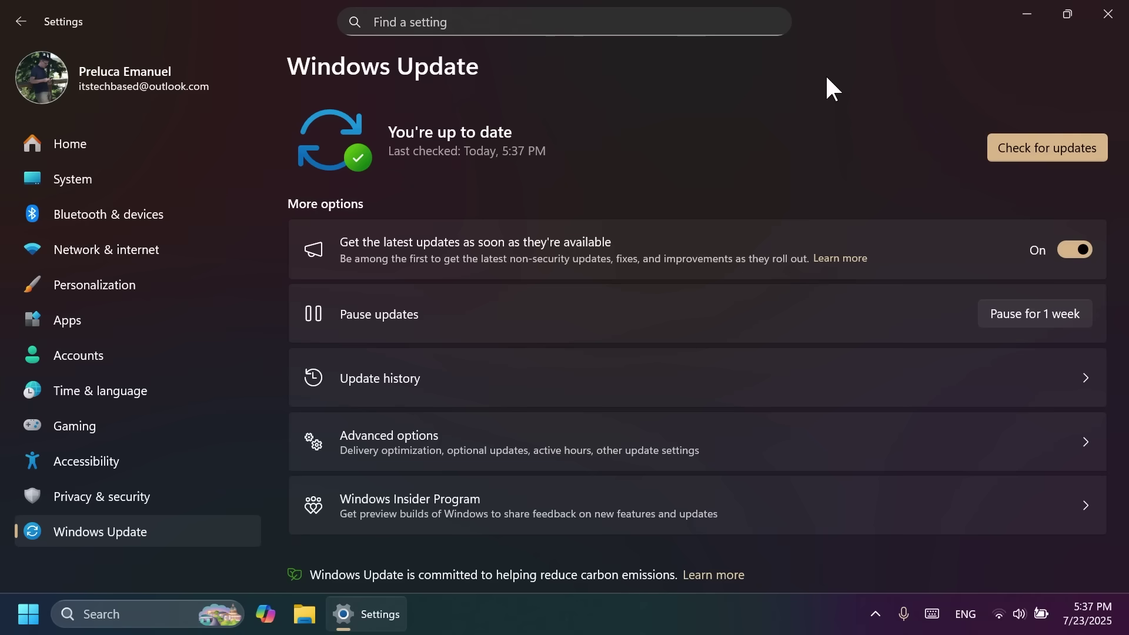
# - Check Microsoft Store Downloads for updates so Copilot and Phone Link update, then close the Store
pyautogui.click(1108, 27)
pyautogui.press('super')
pyautogui.write('store')
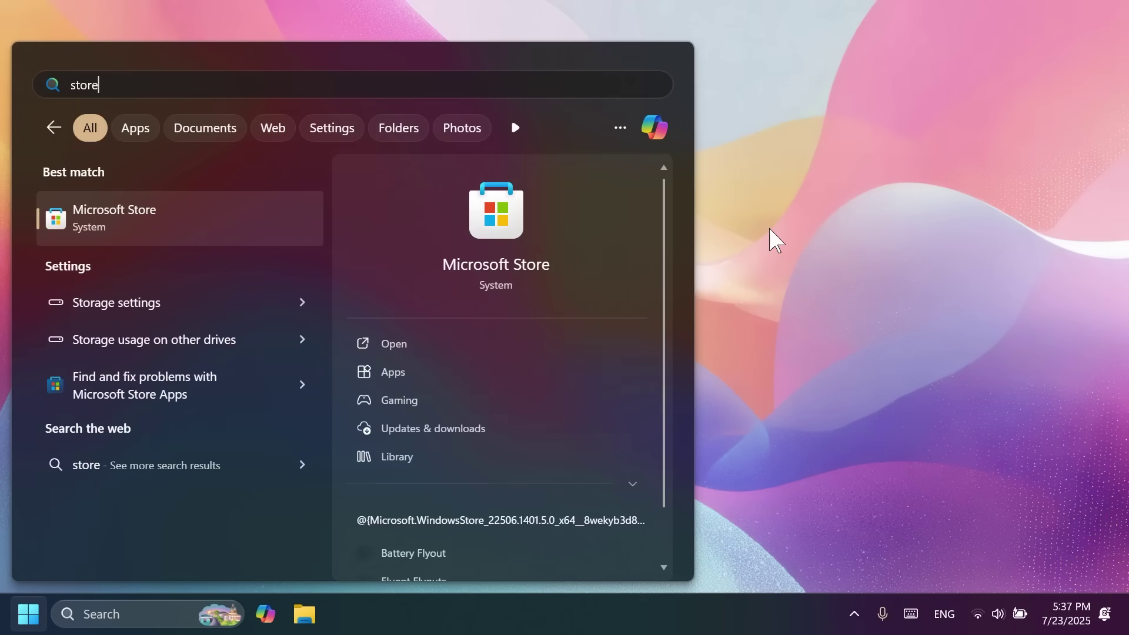
pyautogui.press('Return')
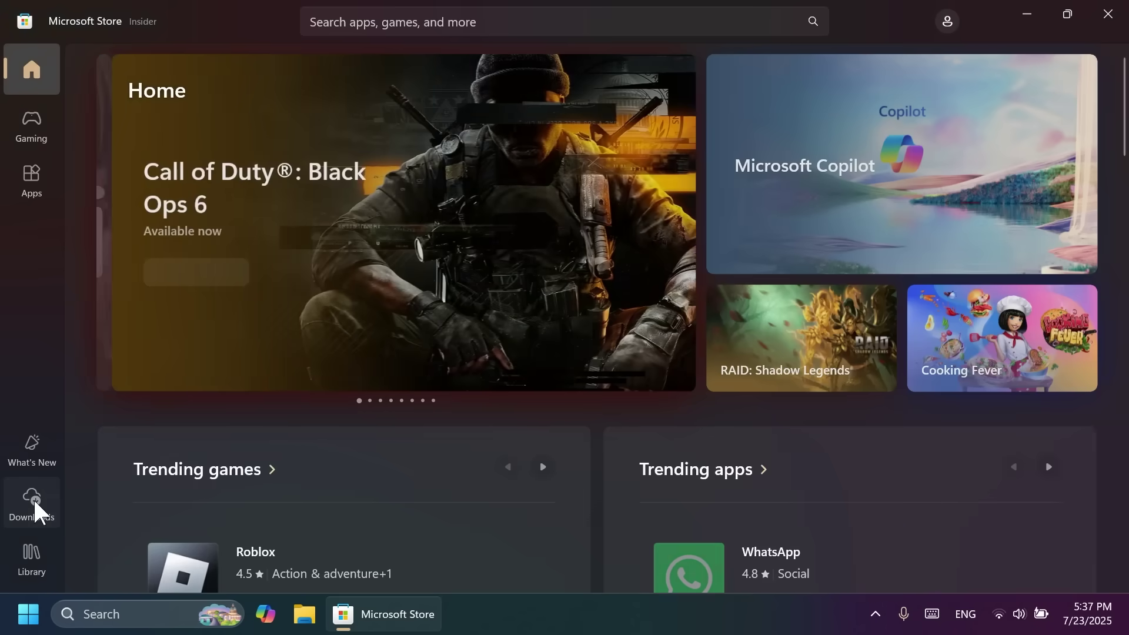
pyautogui.click(36, 499)
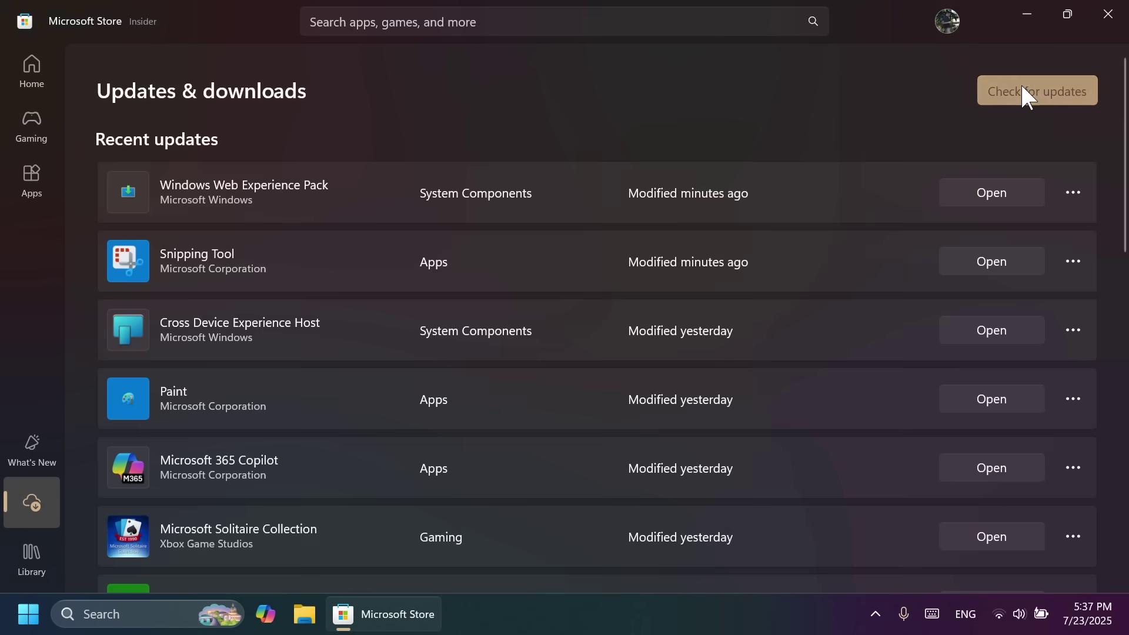
pyautogui.click(1023, 92)
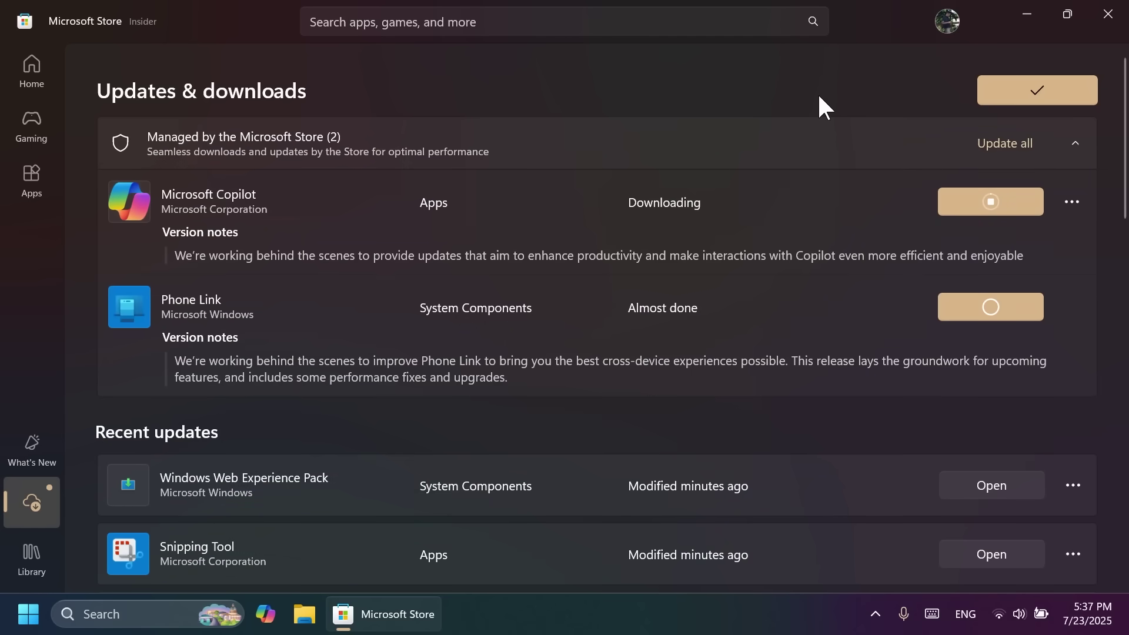
pyautogui.click(1108, 14)
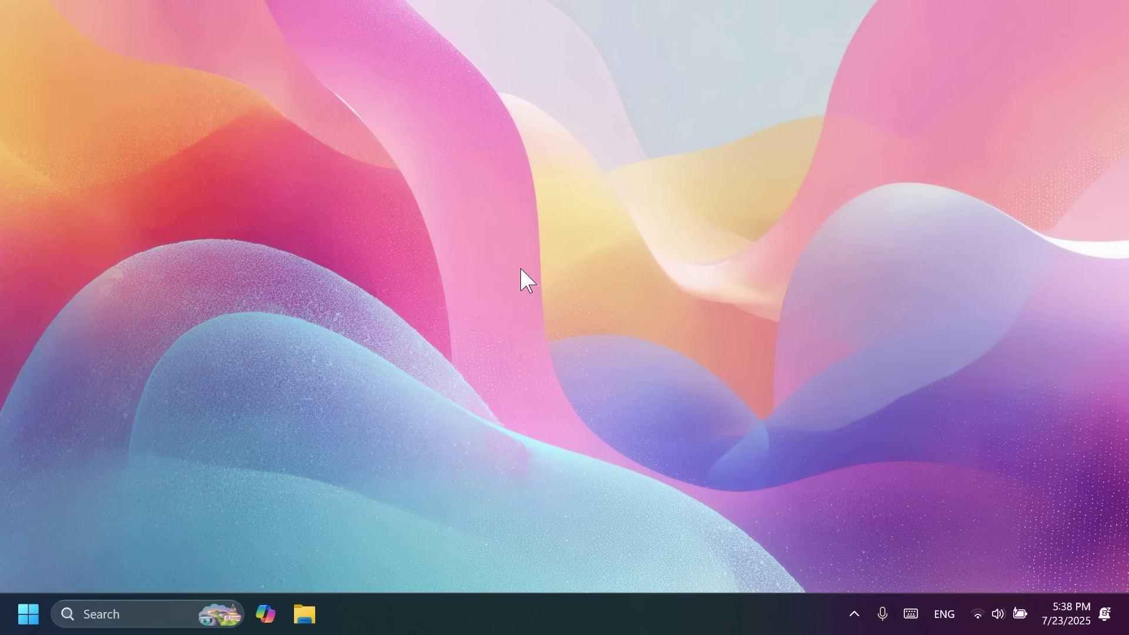
# - Reopen Settings with Win+I and briefly click into the Find a setting box
pyautogui.press('super+i')
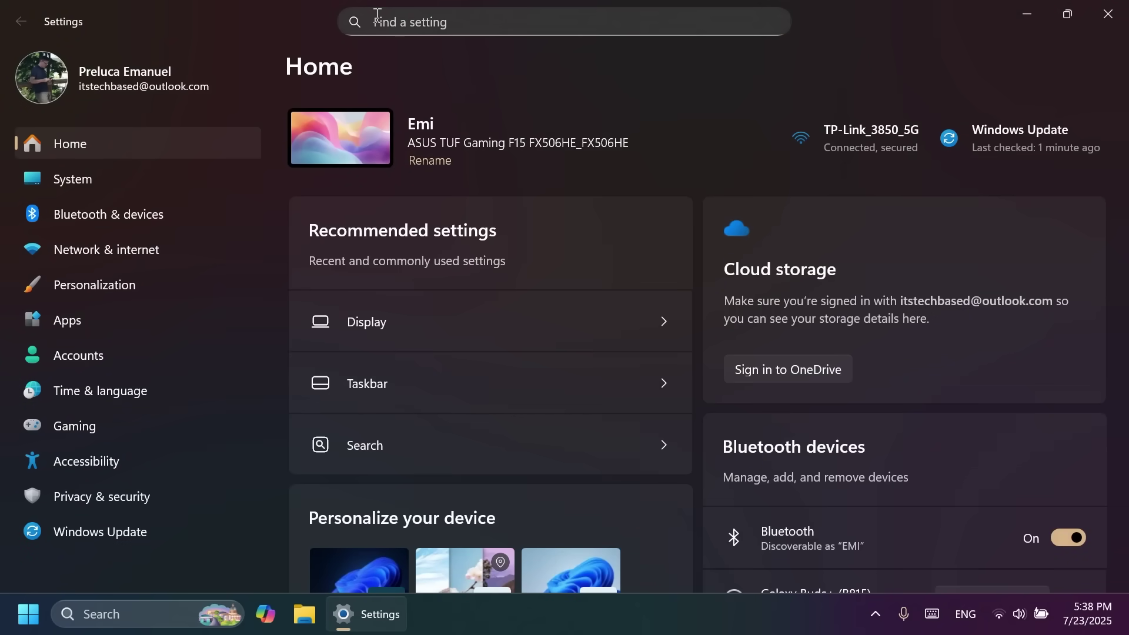
pyautogui.click(433, 20)
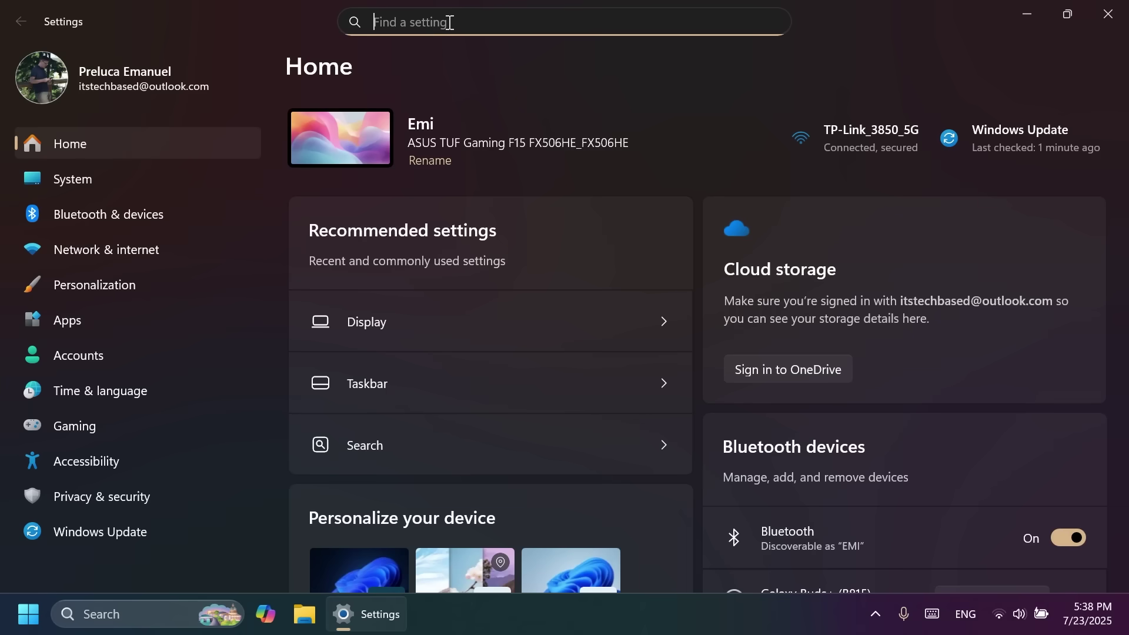
pyautogui.click(423, 35)
# - Reveal the C-MEDIA Inc. Media 10.0.12.10 driver under Optional updates' Driver updates
pyautogui.click(1012, 142)
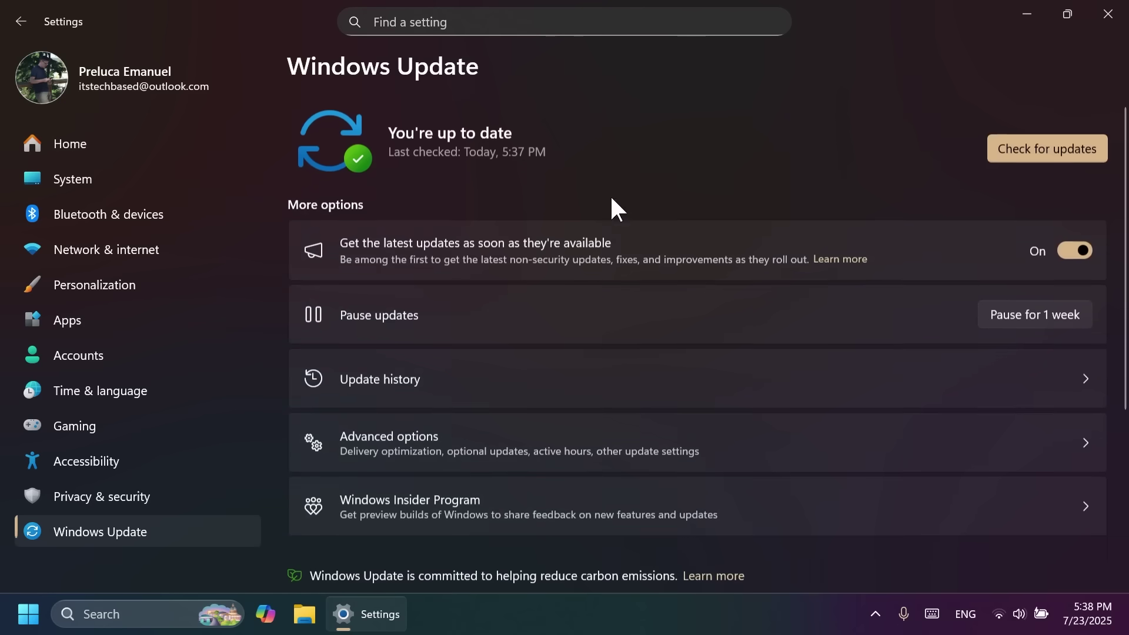
pyautogui.click(398, 443)
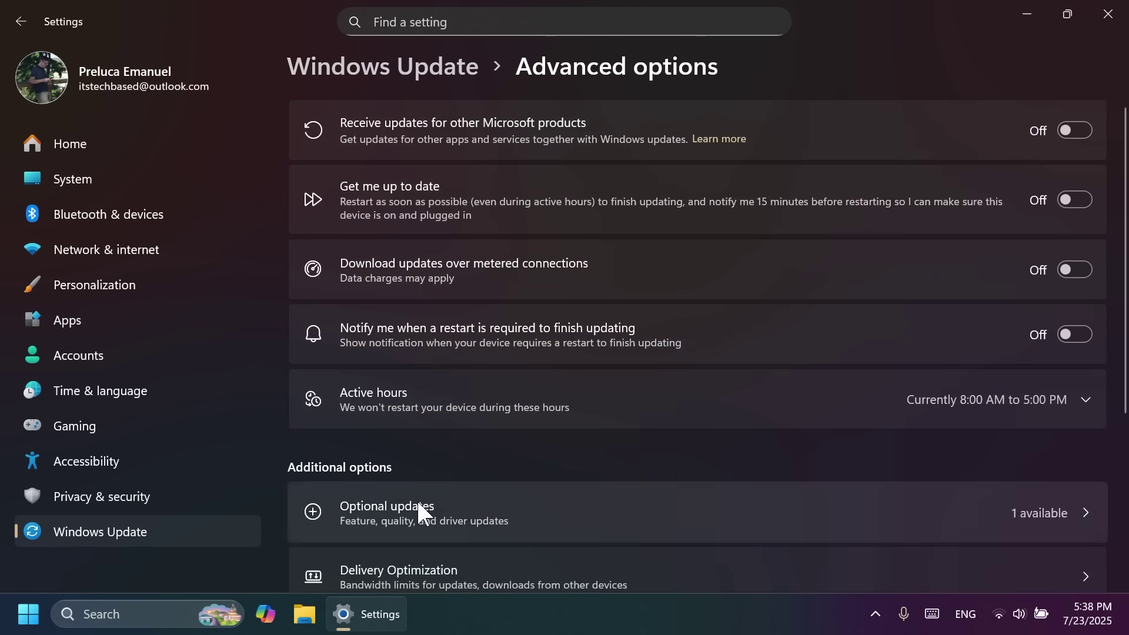
pyautogui.click(416, 503)
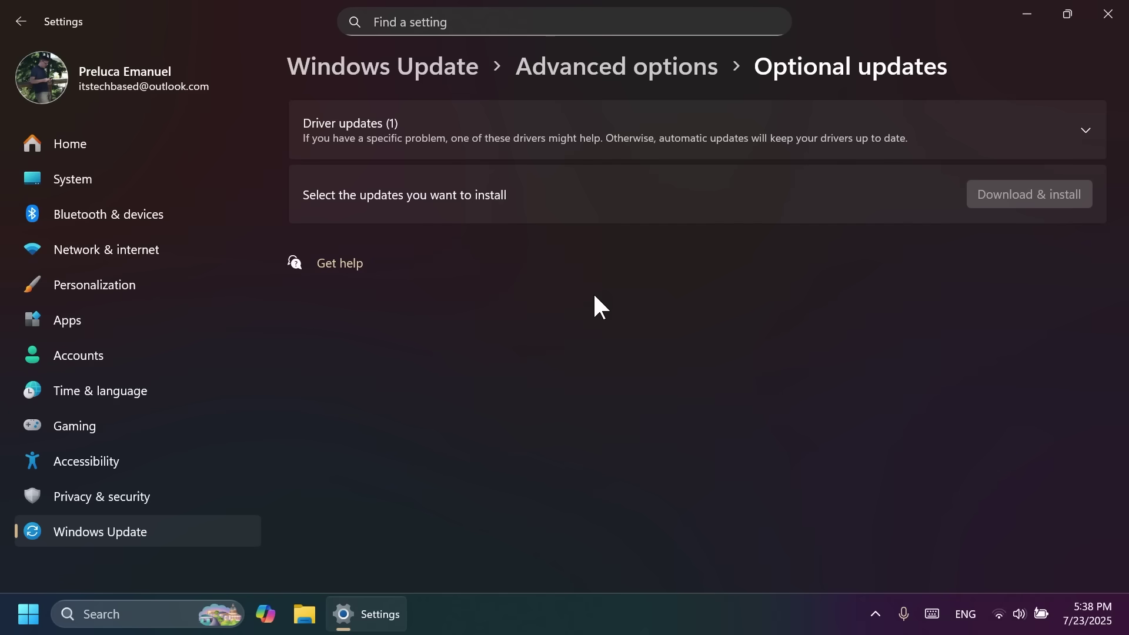
pyautogui.click(894, 131)
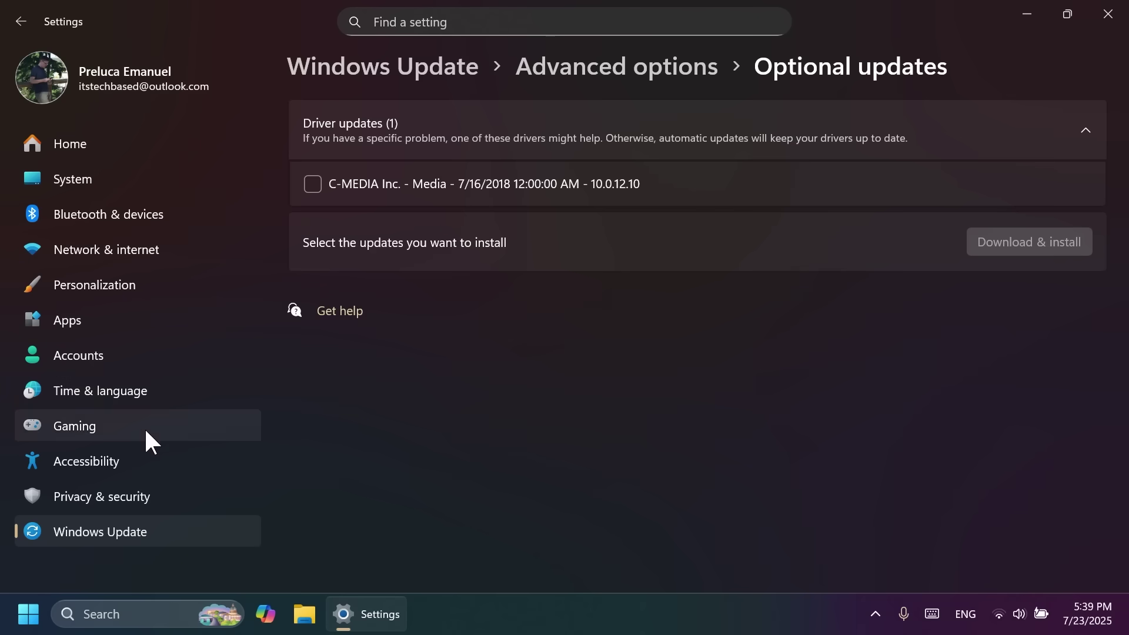
pyautogui.click(433, 19)
# - Go to System > Recovery > Quick machine recovery settings
pyautogui.click(73, 171)
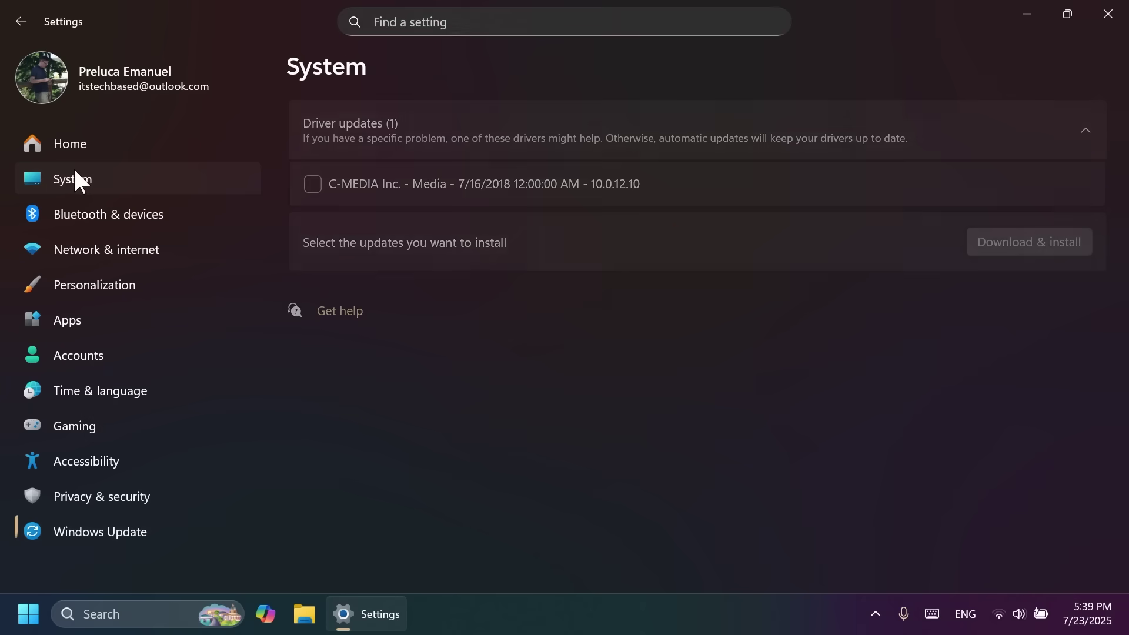
pyautogui.scroll(-5, 488, 256)
pyautogui.click(408, 449)
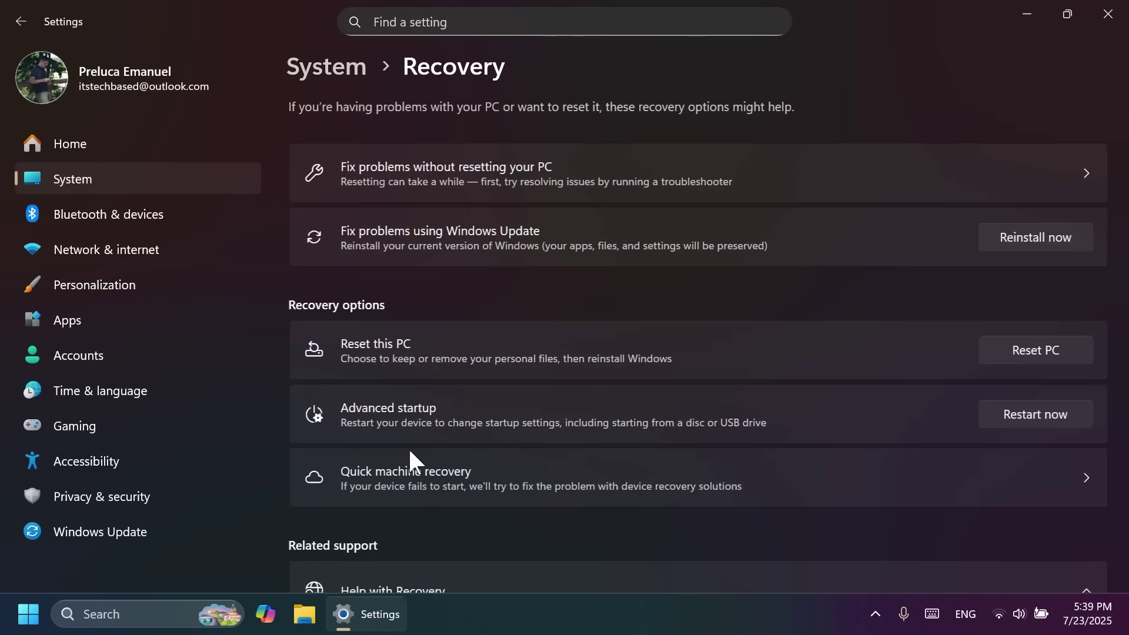
pyautogui.scroll(-3, 528, 282)
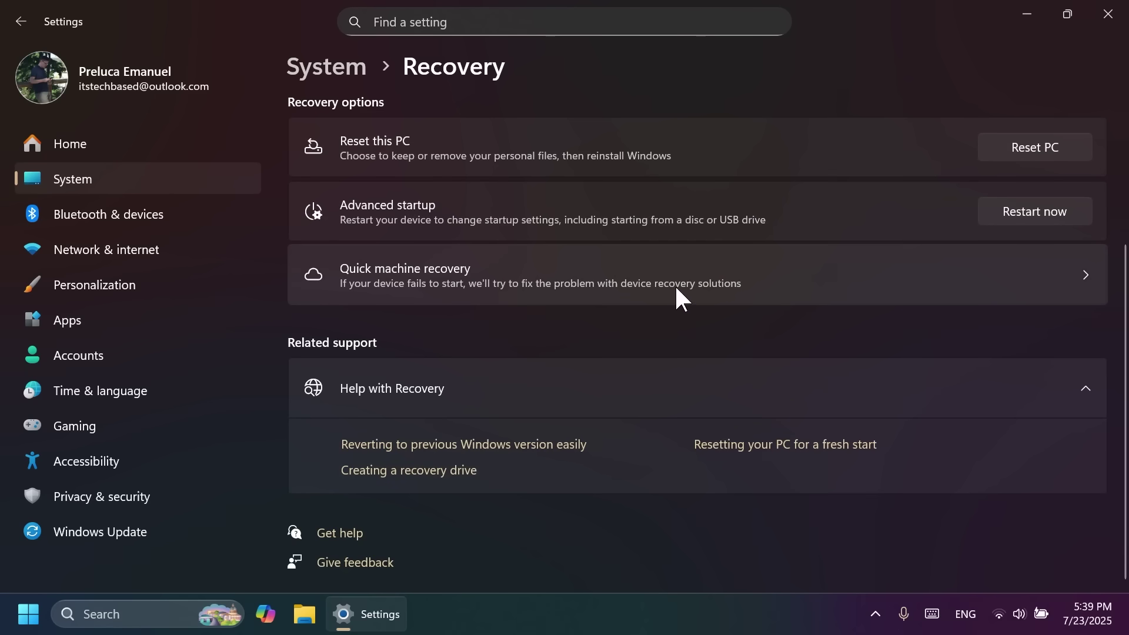
pyautogui.click(634, 279)
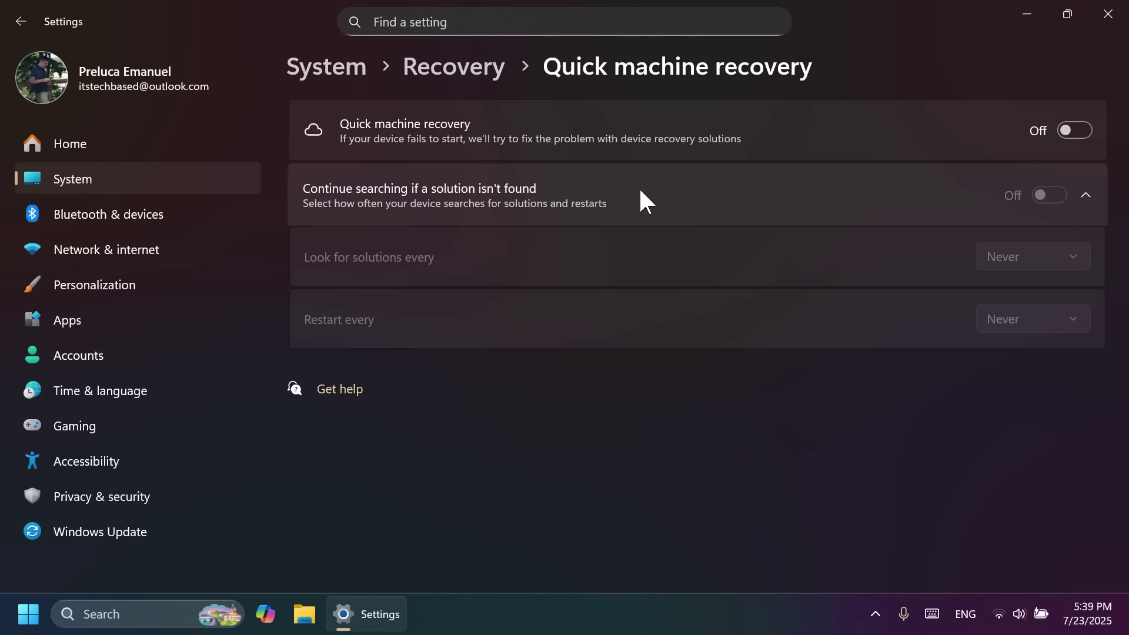
# - Switch Quick machine recovery and Continue searching On, then turn both back Off
pyautogui.click(1076, 130)
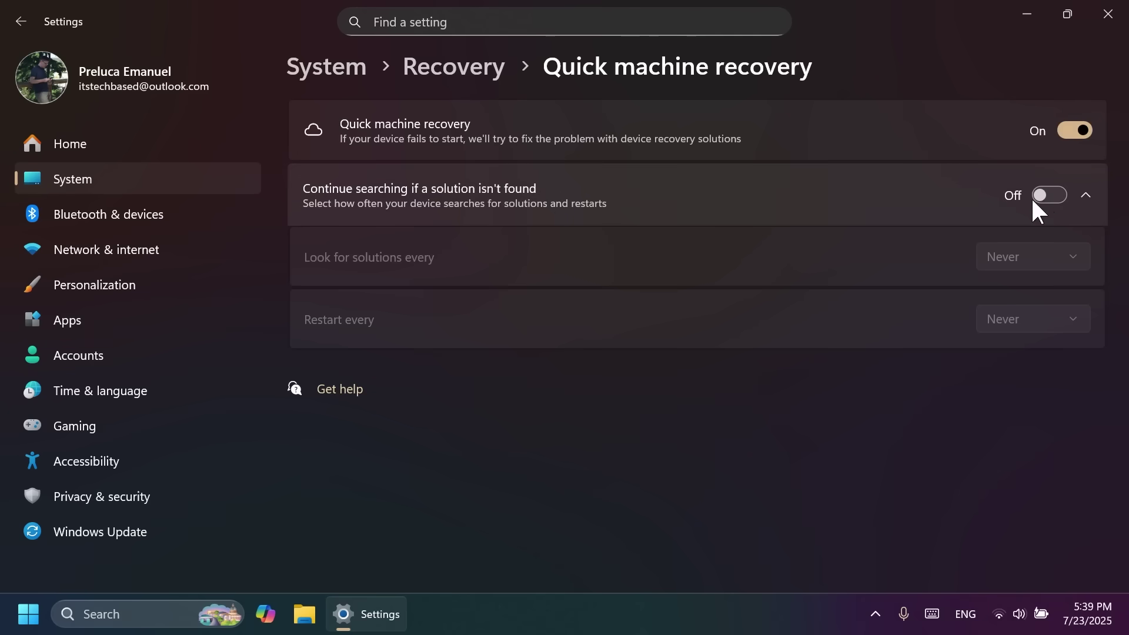
pyautogui.click(1050, 196)
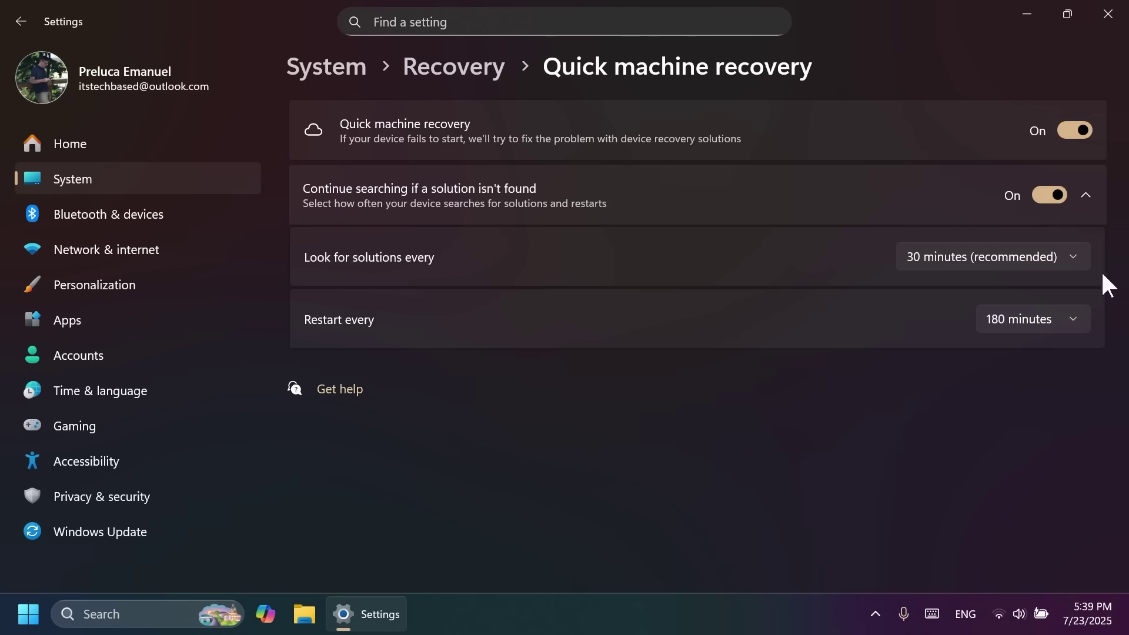
pyautogui.click(1049, 195)
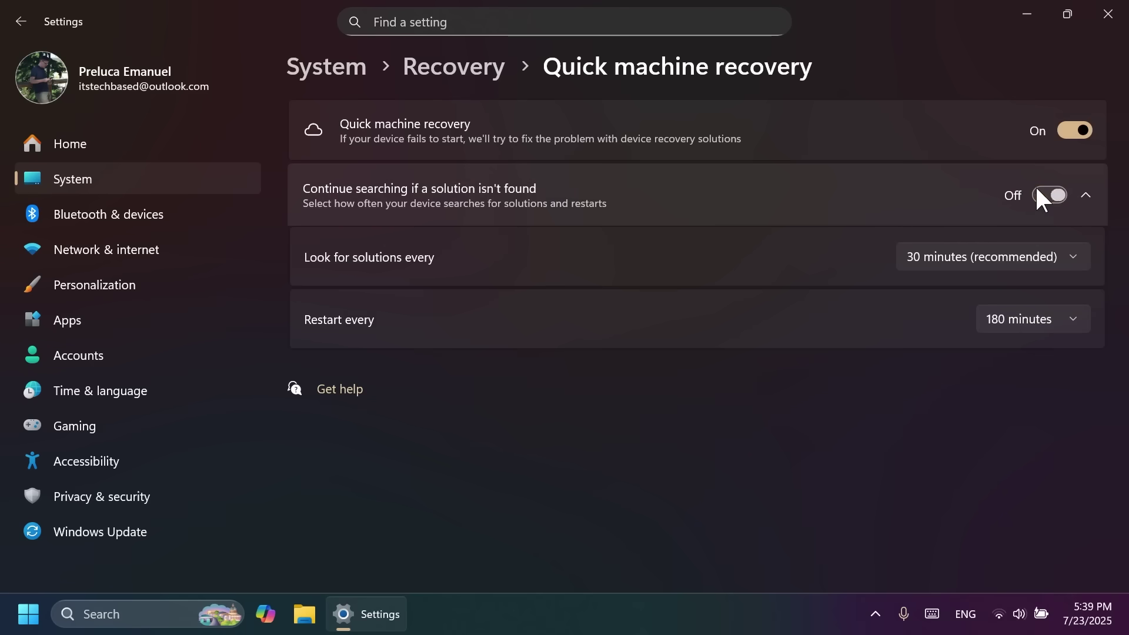
pyautogui.click(1067, 130)
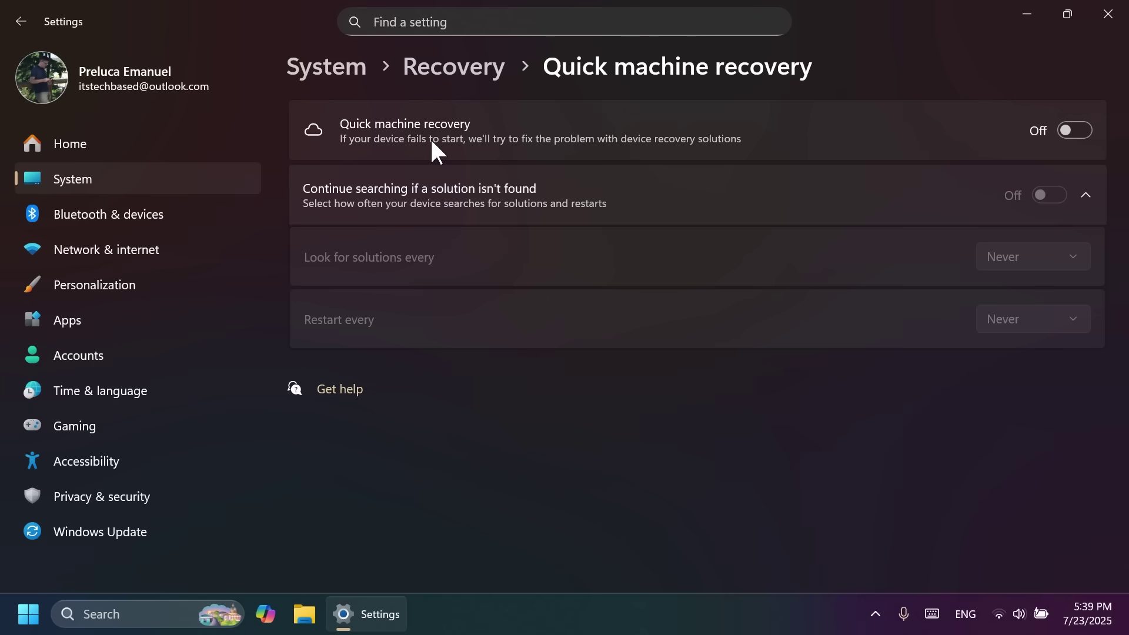
# - Close Settings and launch Notepad from a 'note' Start search
pyautogui.hotkey('alt', 'F4')
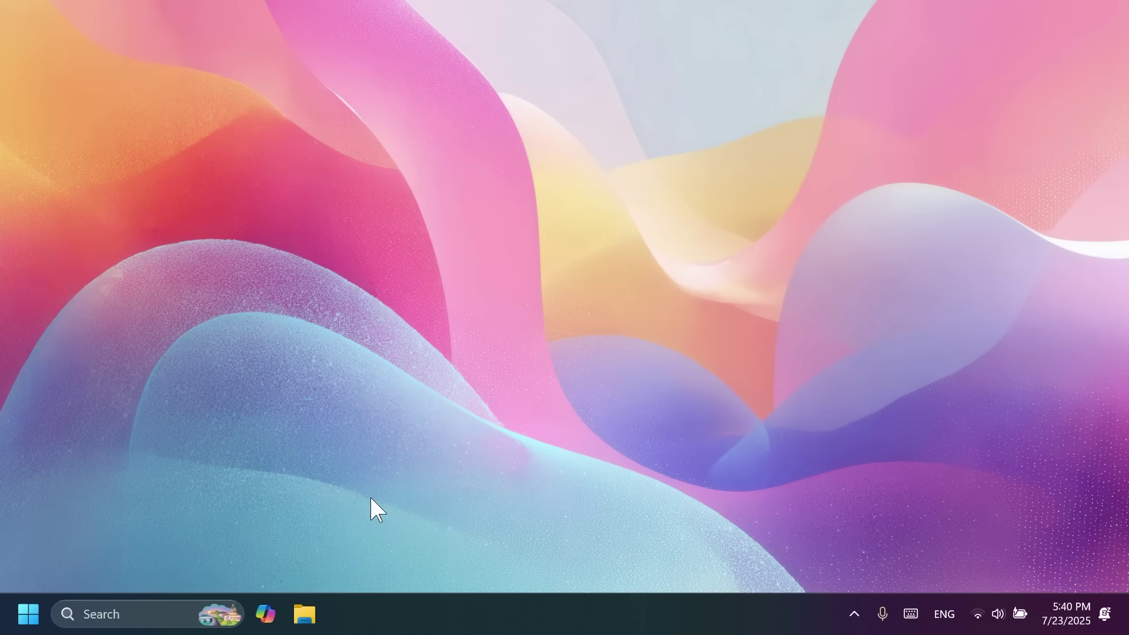
pyautogui.press('super')
pyautogui.press('super')
pyautogui.press('super')
pyautogui.write('note')
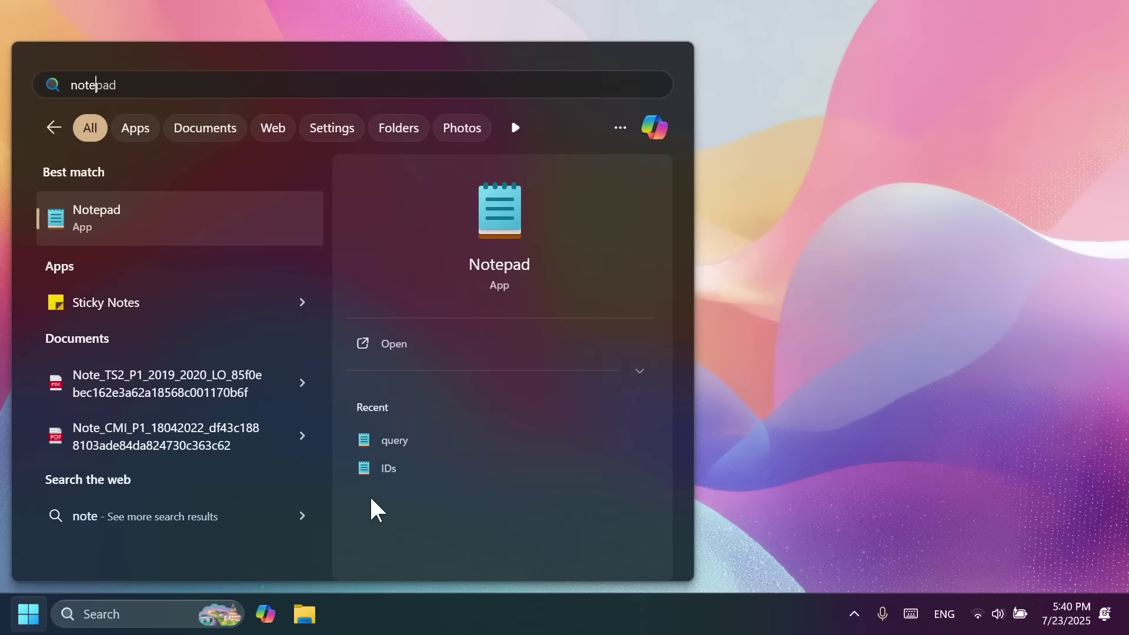
pyautogui.press('Return')
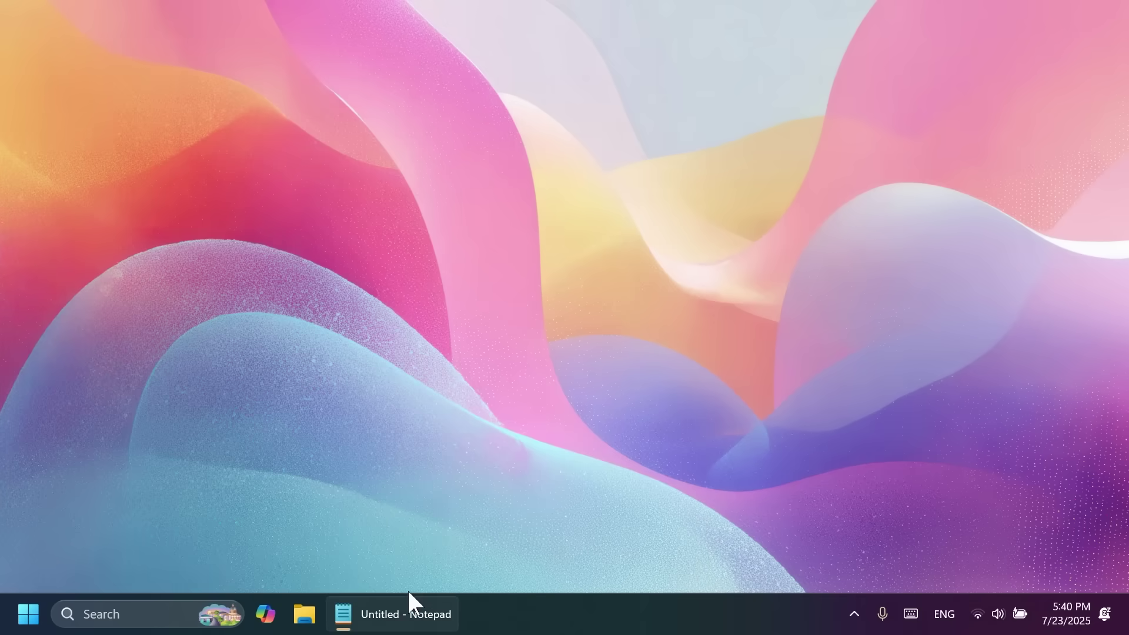
# - Share IDs.txt from Notepad's taskbar jump list
pyautogui.rightClick(408, 606)
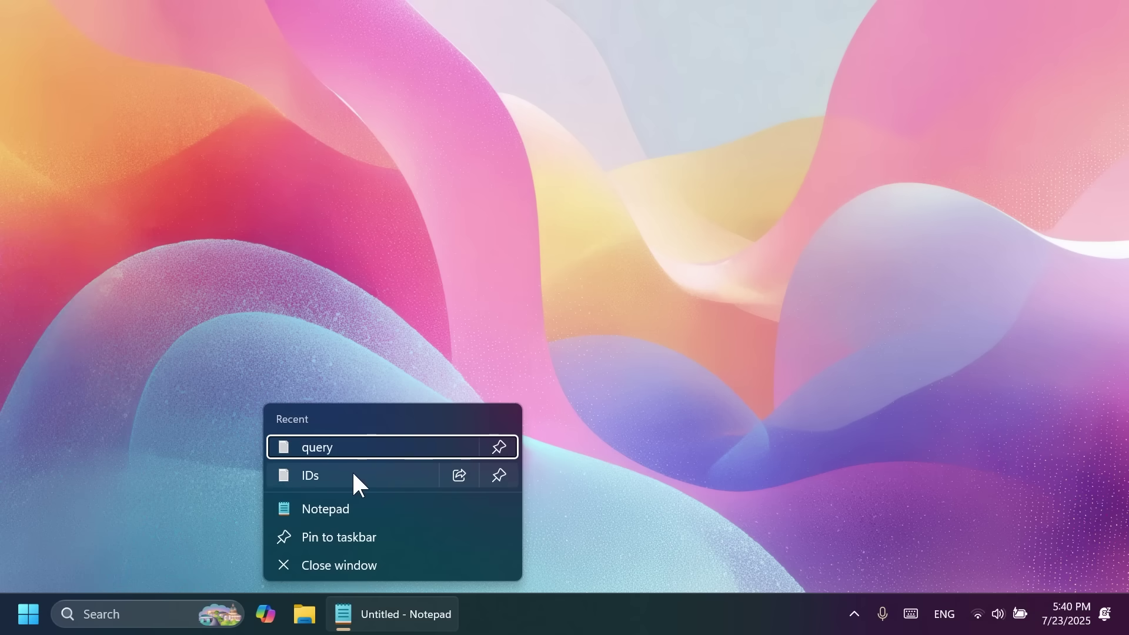
pyautogui.click(460, 476)
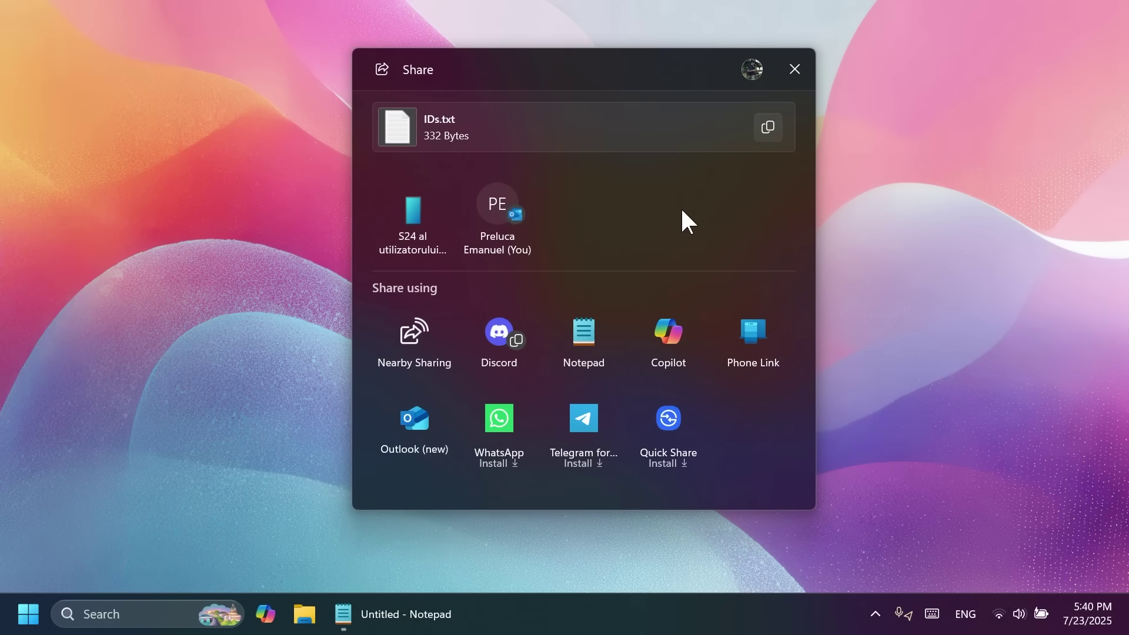
# - Switch taskbar Widgets On in Taskbar settings, then preview and dismiss the Widgets board
pyautogui.rightClick(617, 612)
pyautogui.click(653, 585)
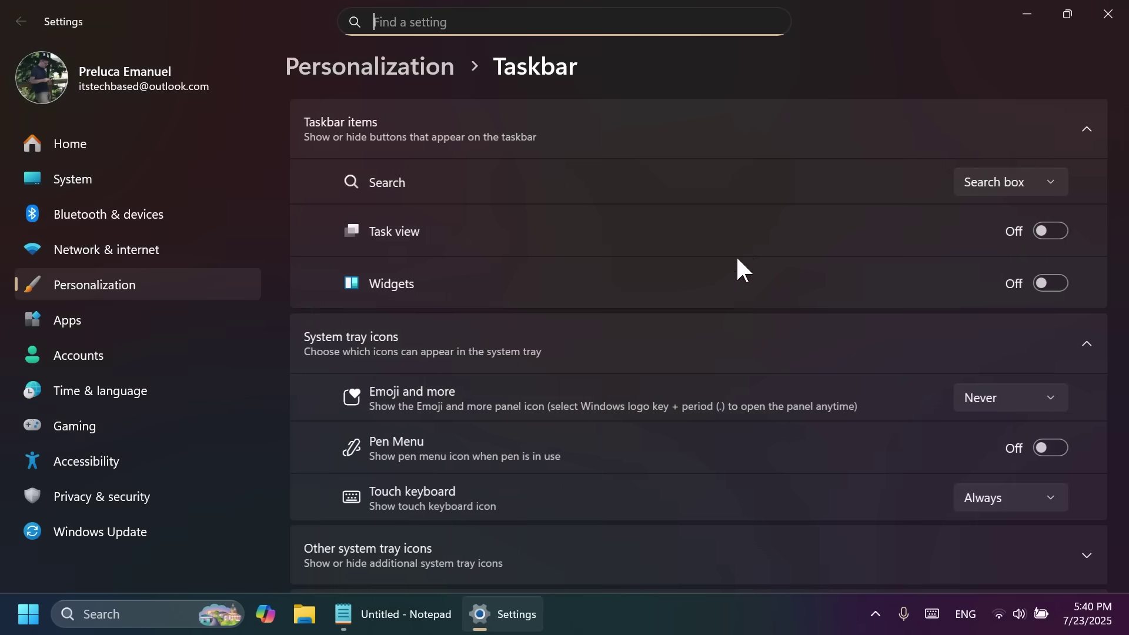
pyautogui.click(1009, 281)
pyautogui.click(1109, 12)
pyautogui.press('super+w')
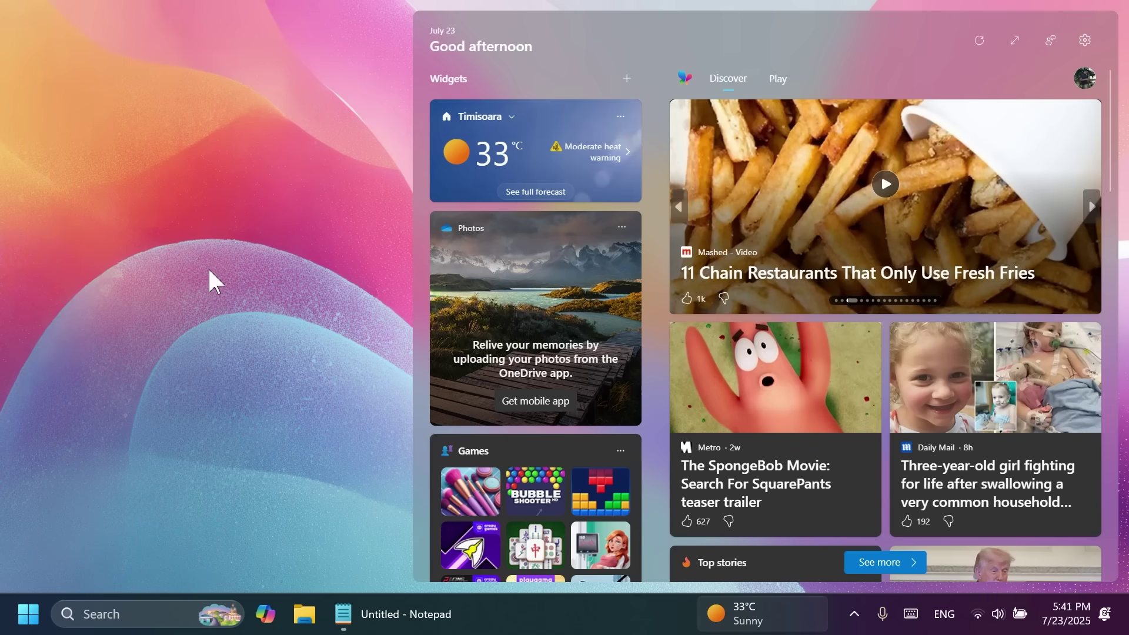
pyautogui.click(234, 425)
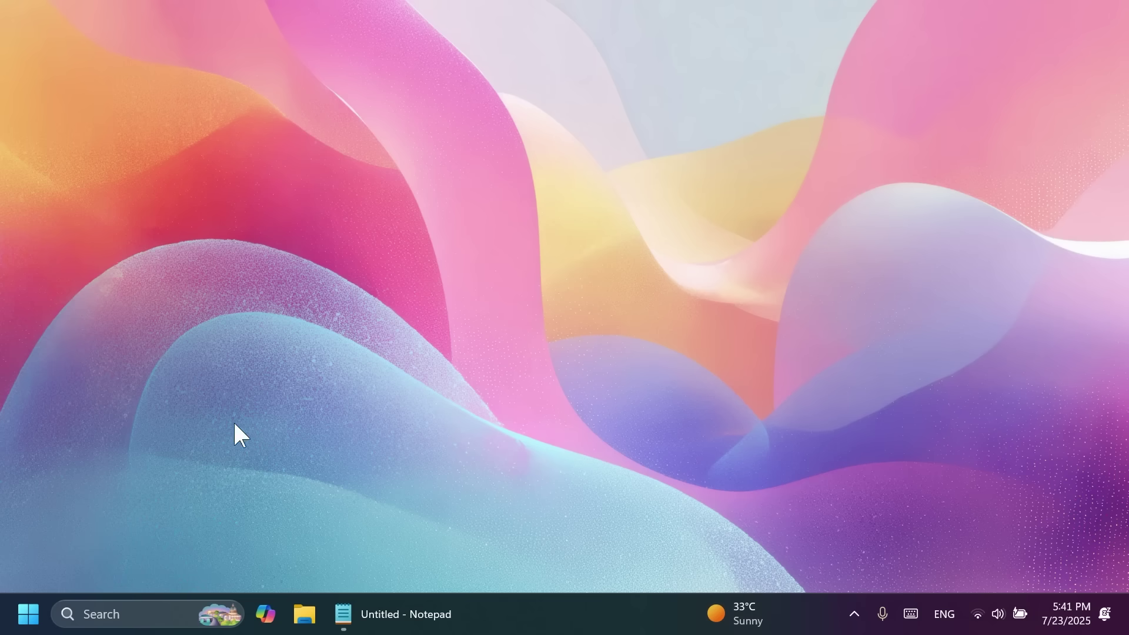
pyautogui.click(143, 612)
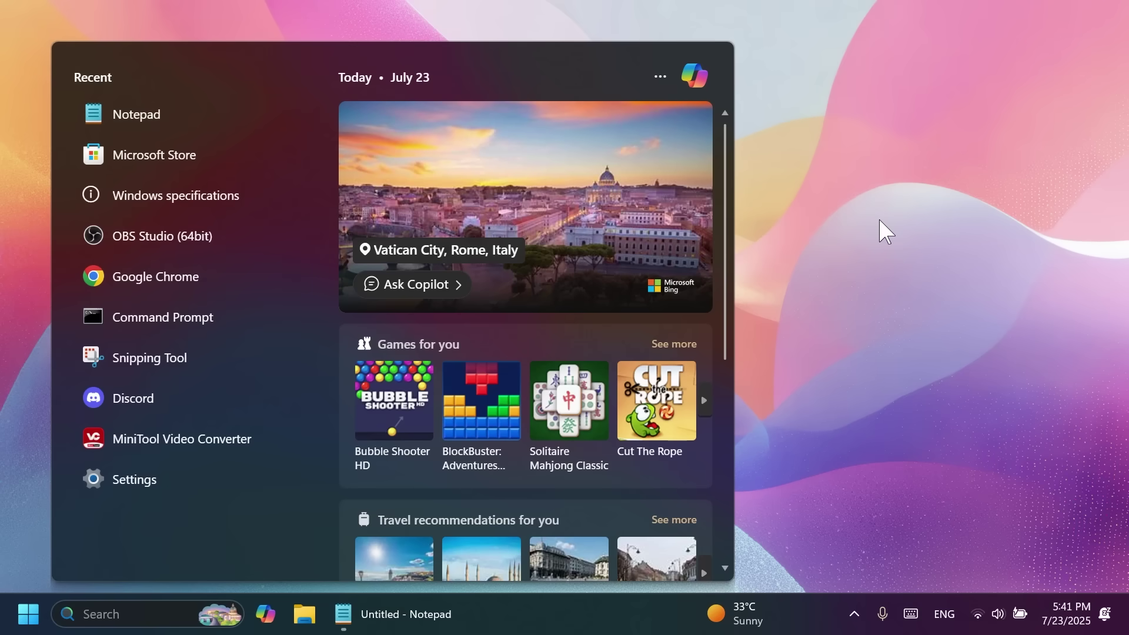
pyautogui.click(911, 614)
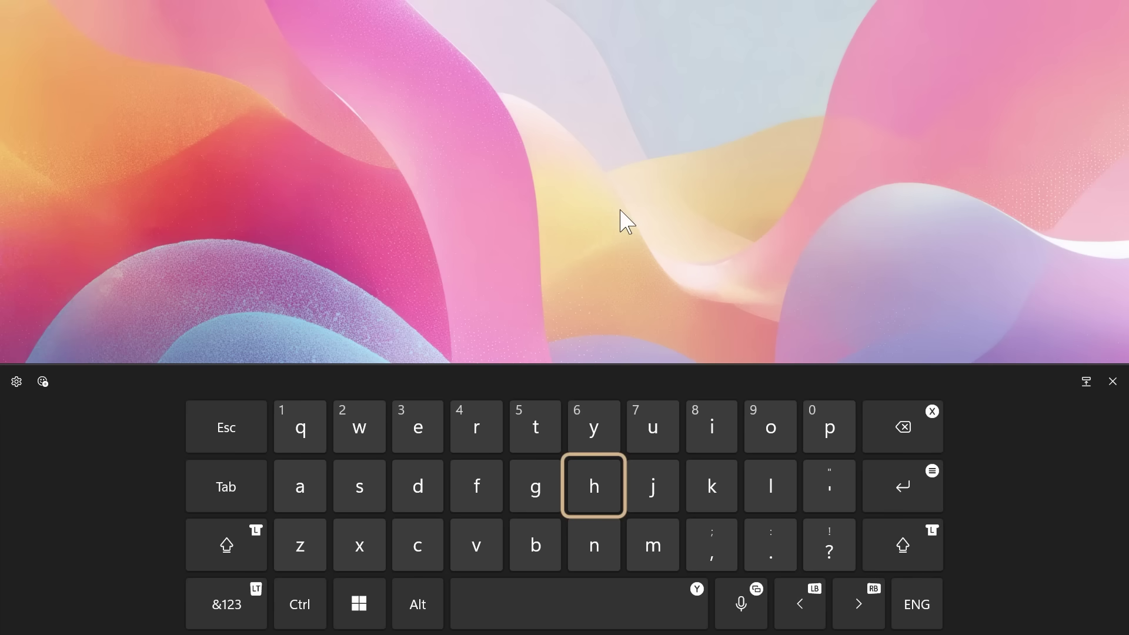
pyautogui.click(612, 247)
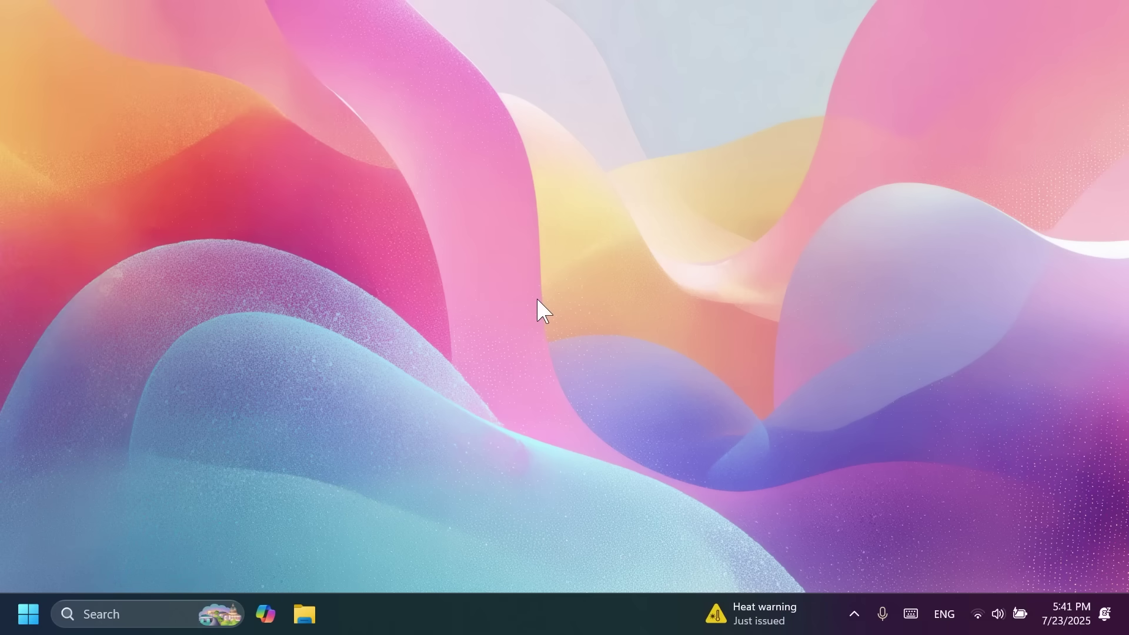
# - Launch Snipping Tool and record a short clip of a screen region
pyautogui.press('super')
pyautogui.write('snipping tool')
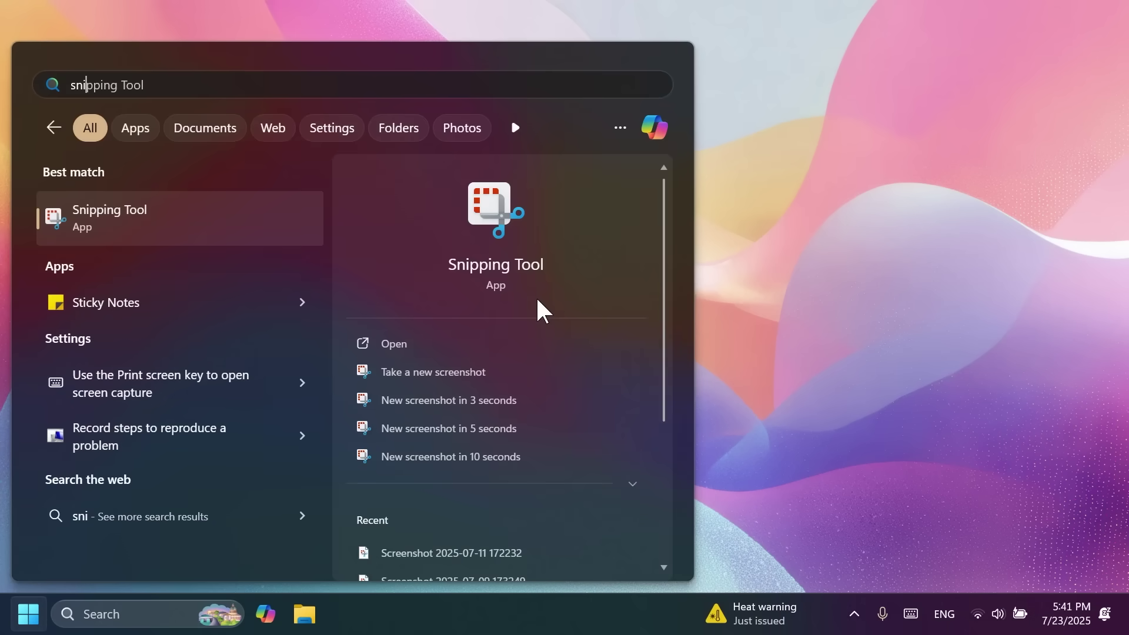
pyautogui.press('Return')
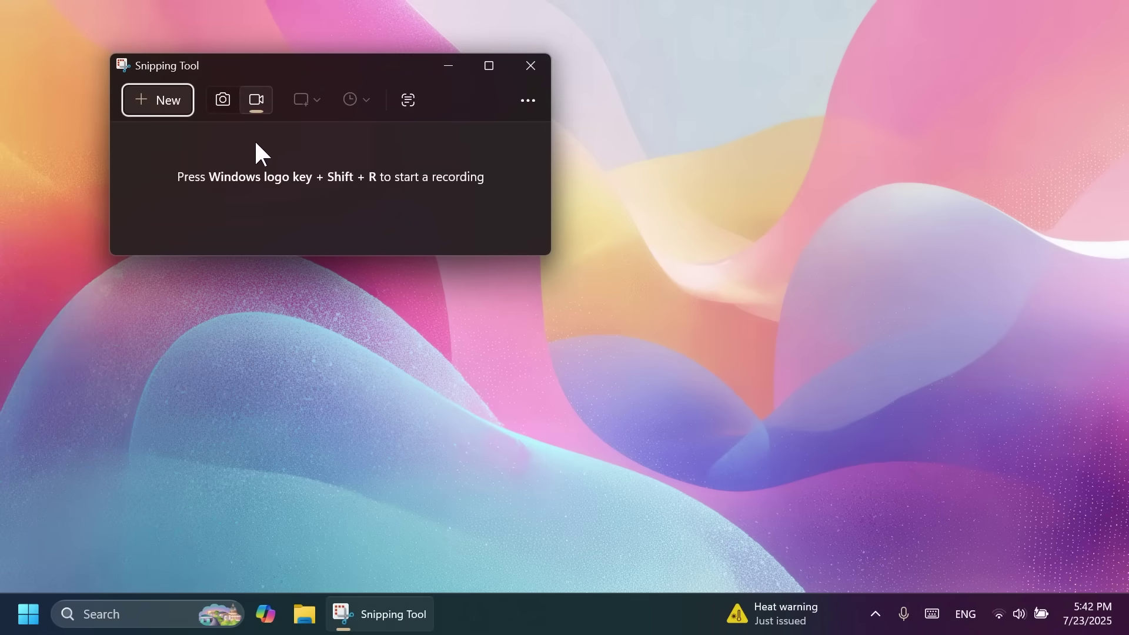
pyautogui.click(152, 103)
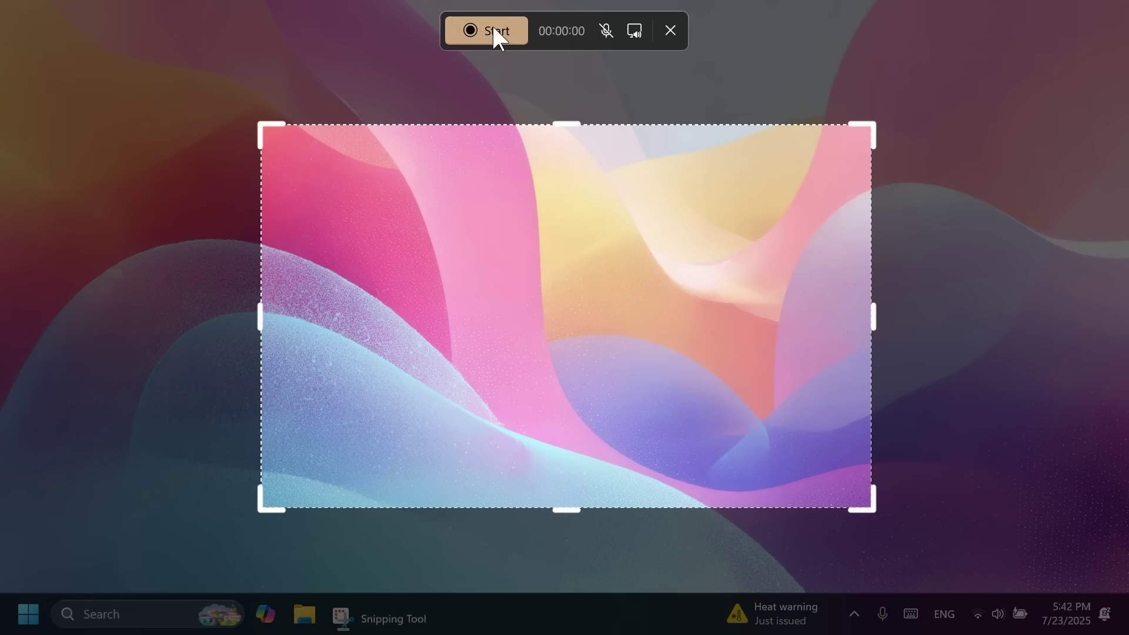
pyautogui.click(494, 35)
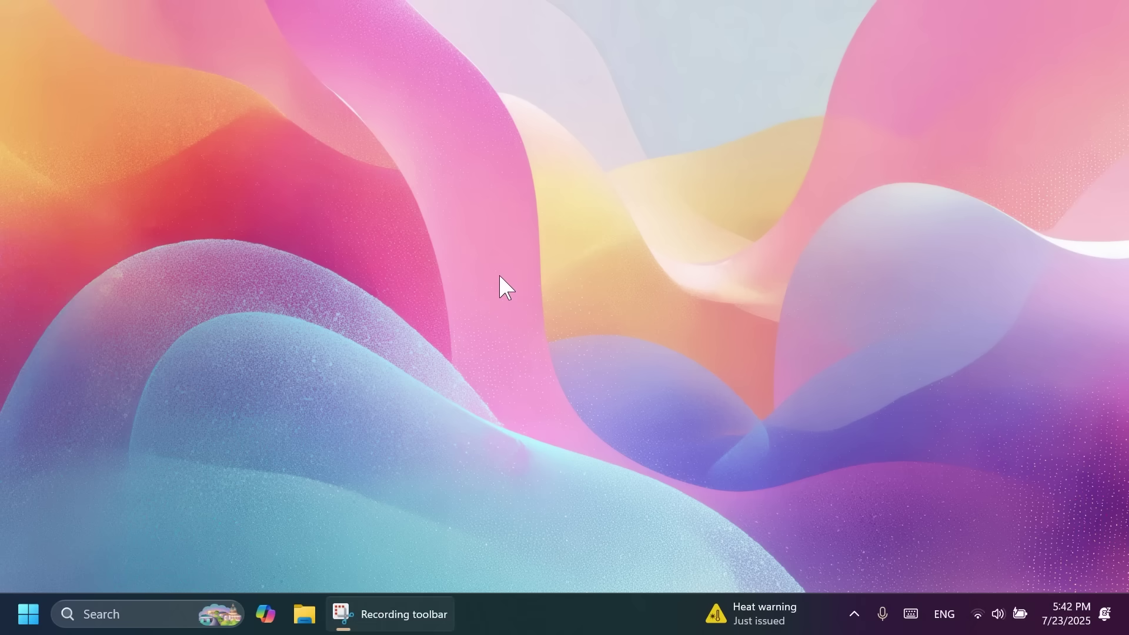
pyautogui.rightClick(486, 299)
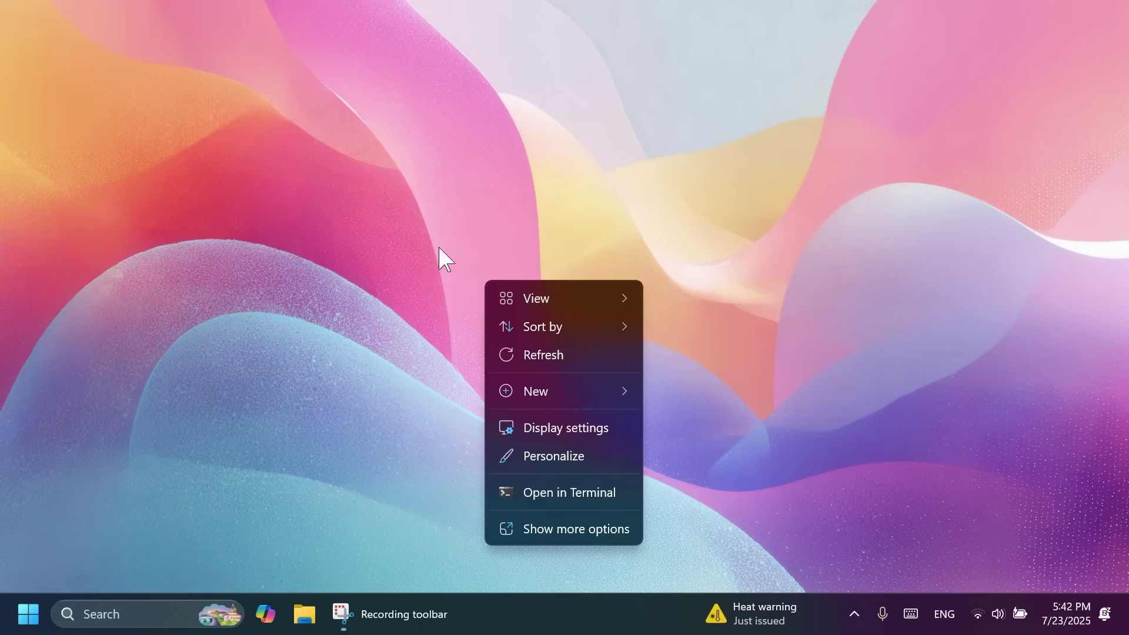
pyautogui.click(441, 255)
pyautogui.click(506, 33)
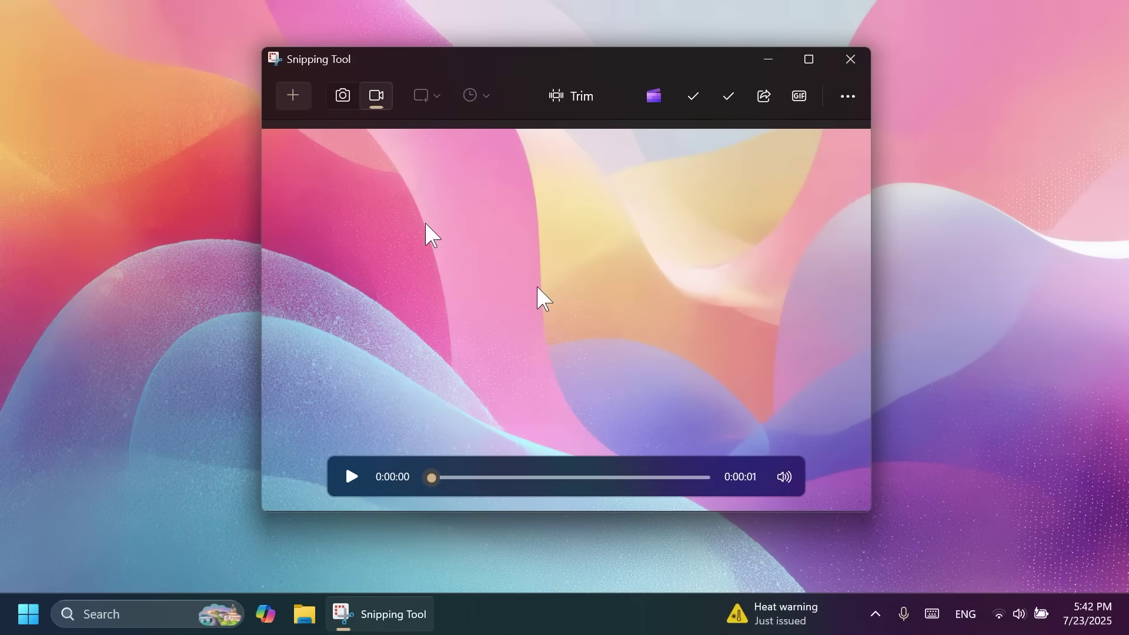
# - Export the clip as a High-quality GIF saved to the Desktop
pyautogui.click(801, 100)
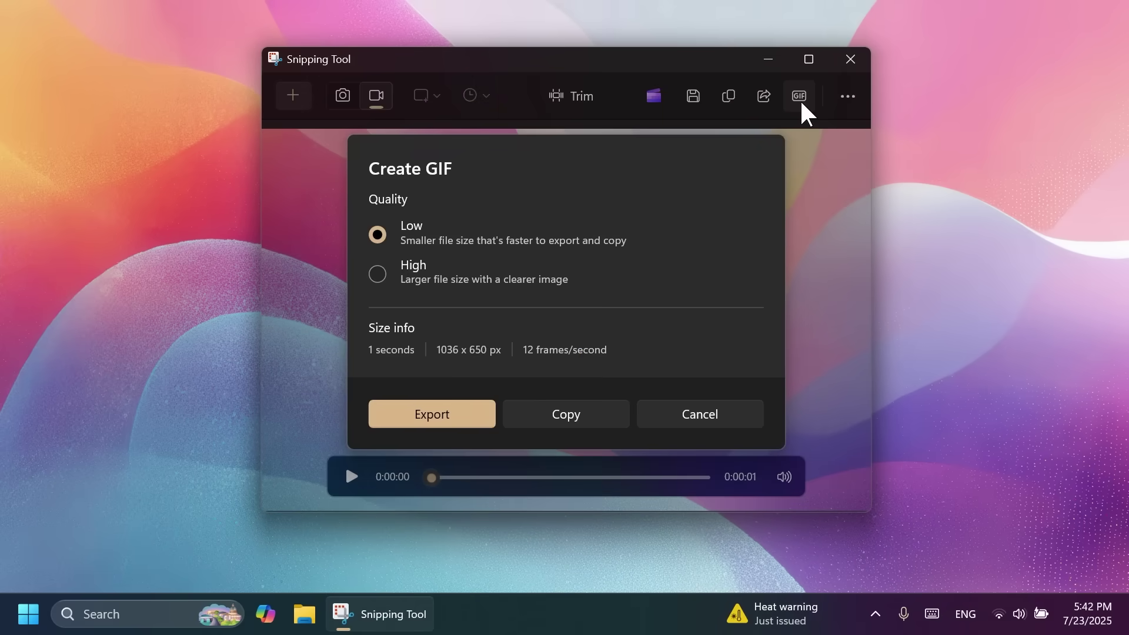
pyautogui.click(405, 281)
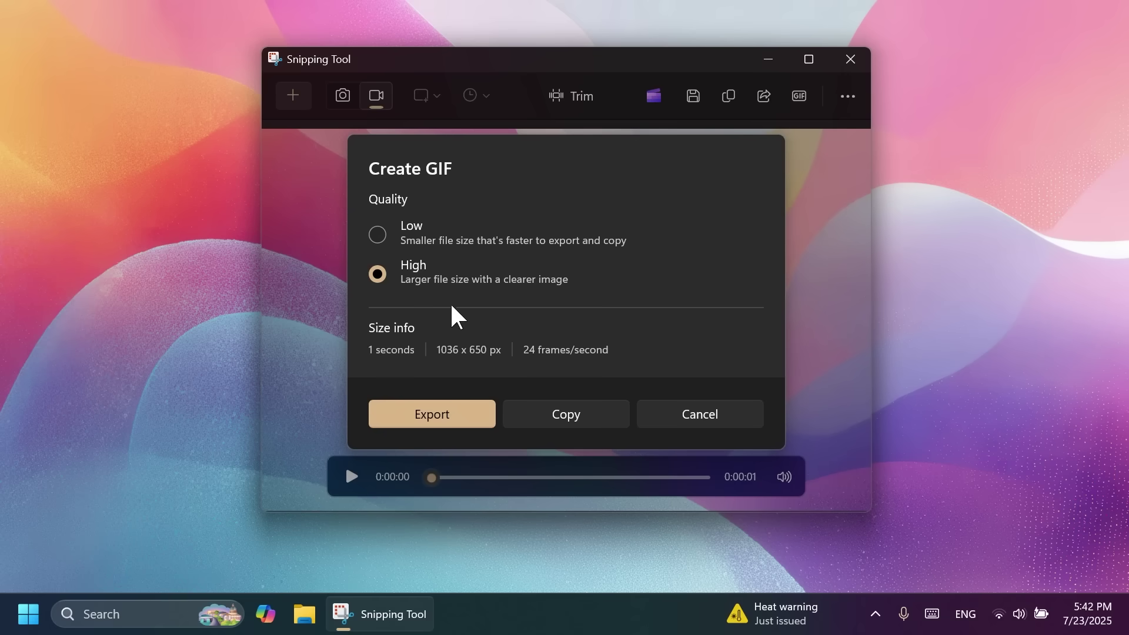
pyautogui.click(483, 413)
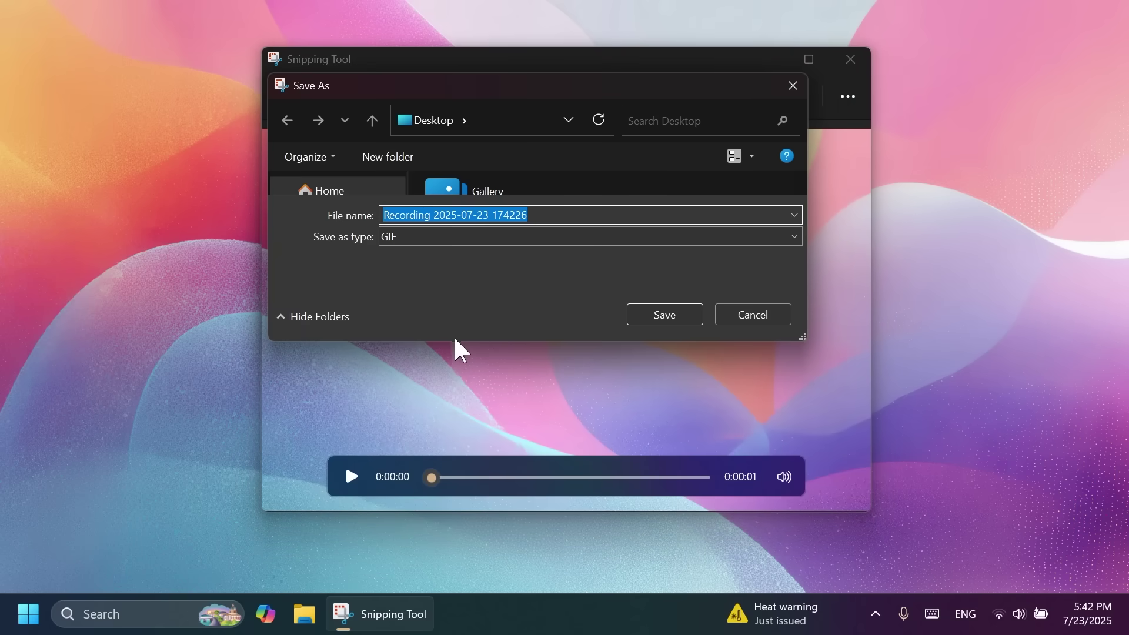
pyautogui.click(336, 303)
pyautogui.click(671, 454)
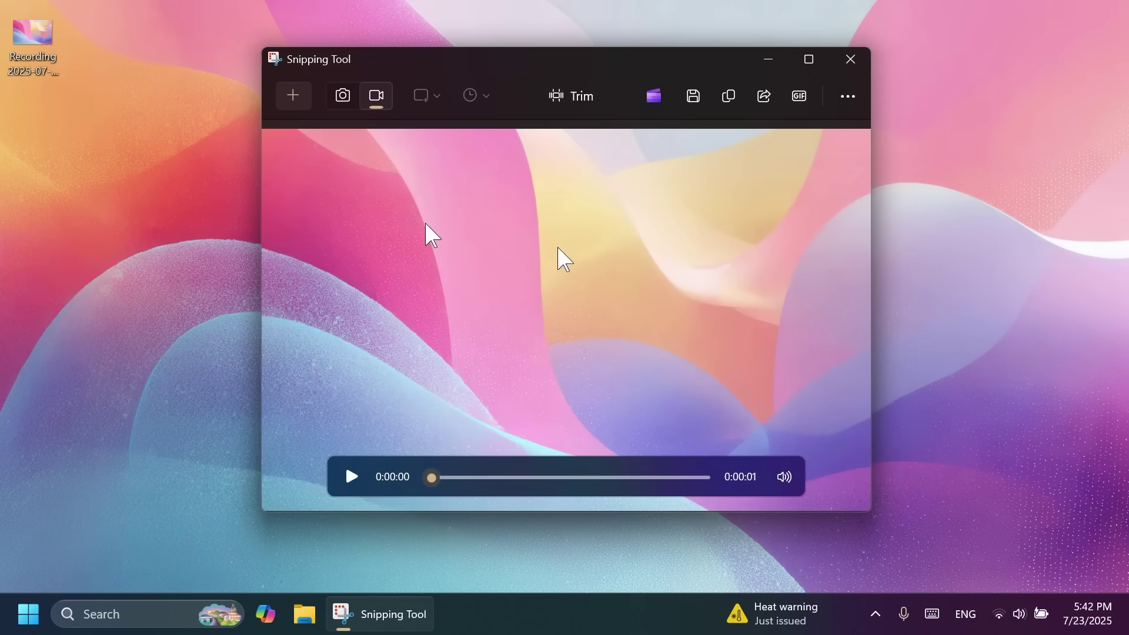
# - Close Snipping Tool, open Recording 2025-07-23 174226.gif in Photos, and move the window up
pyautogui.click(851, 59)
pyautogui.doubleClick(32, 38)
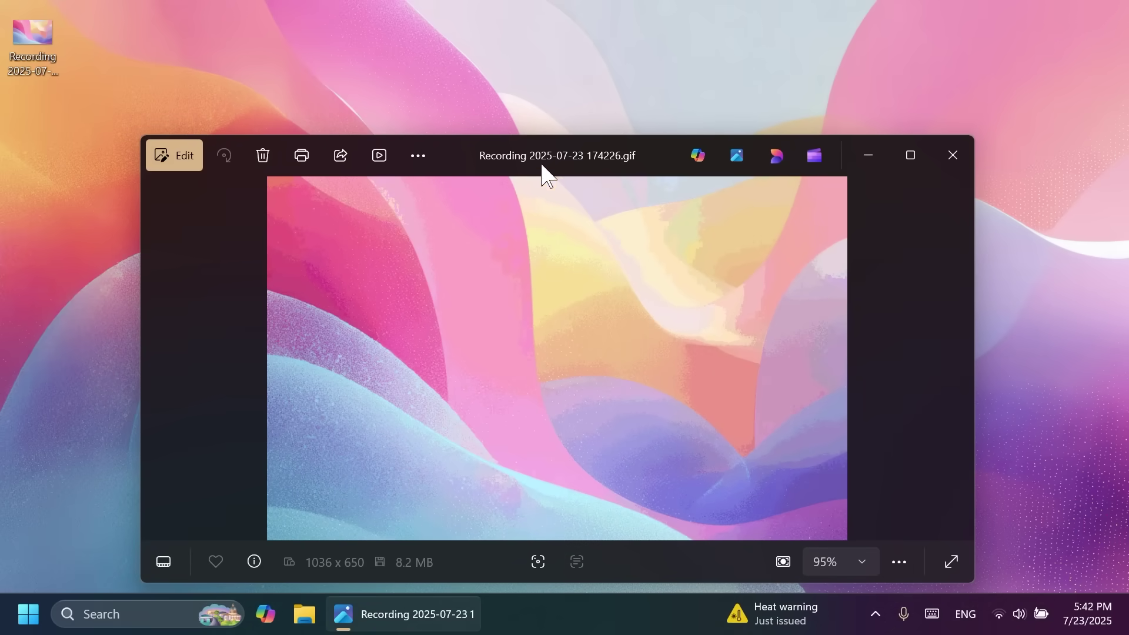
pyautogui.moveTo(541, 166); pyautogui.dragTo(532, 119)
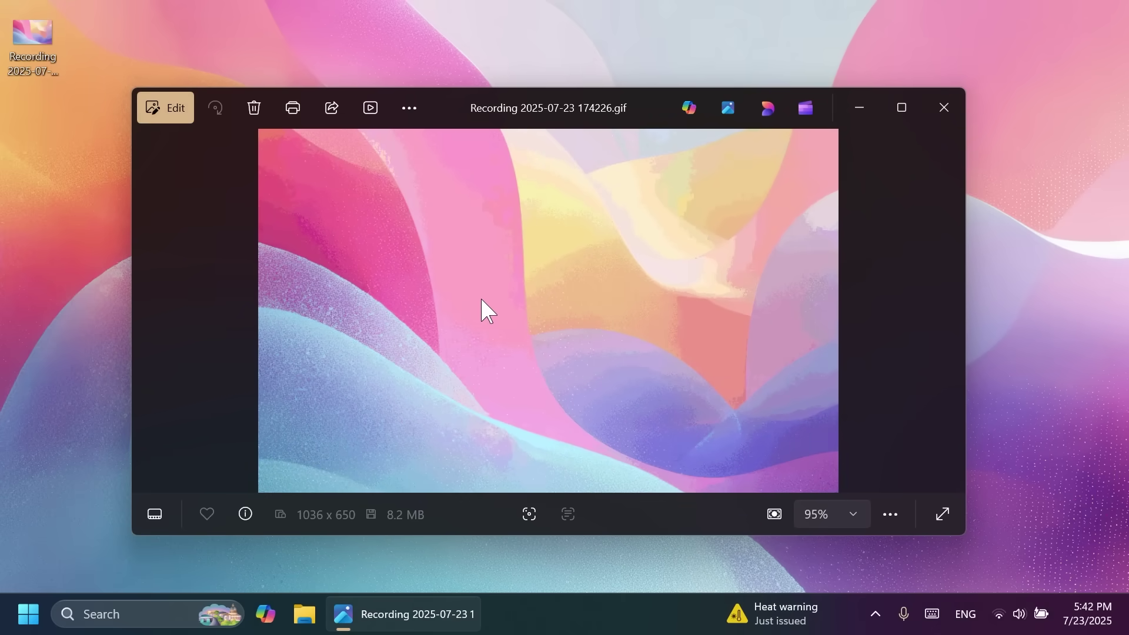
# - Close Photos and launch Microsoft Store from a Start search for 'store', checking its context options first
pyautogui.click(945, 123)
pyautogui.press('super')
pyautogui.write('store')
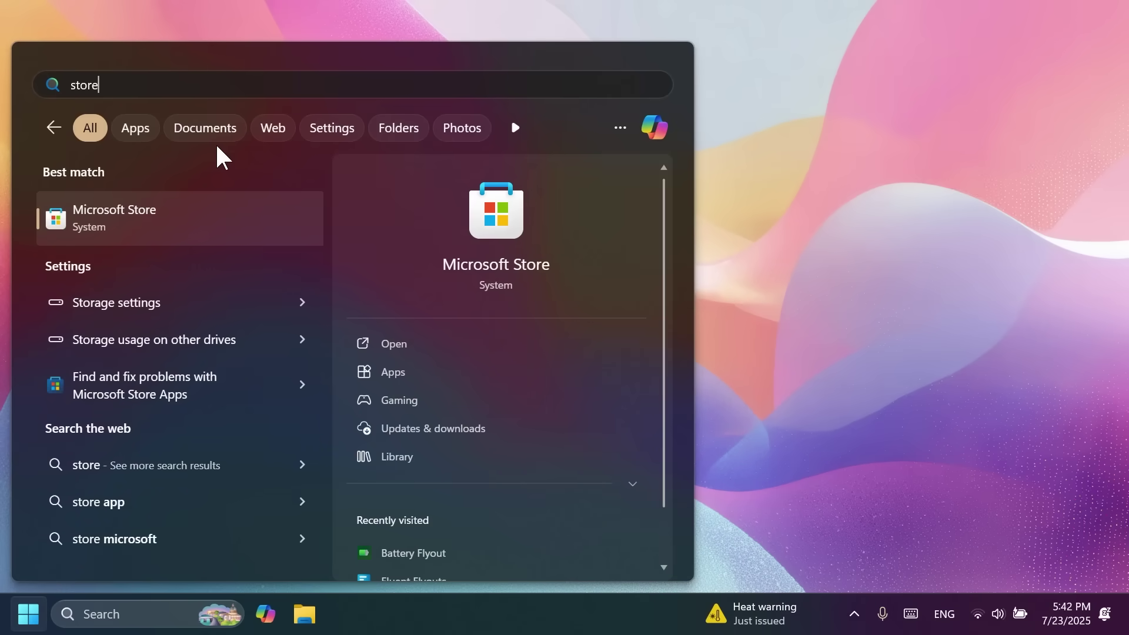
pyautogui.rightClick(125, 218)
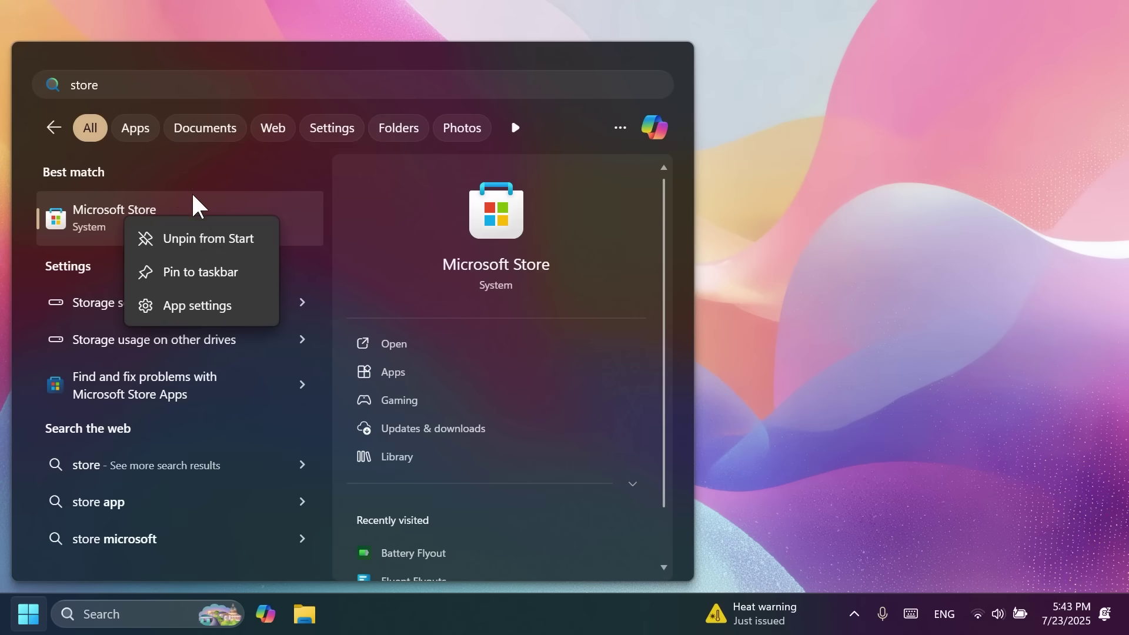
pyautogui.click(170, 177)
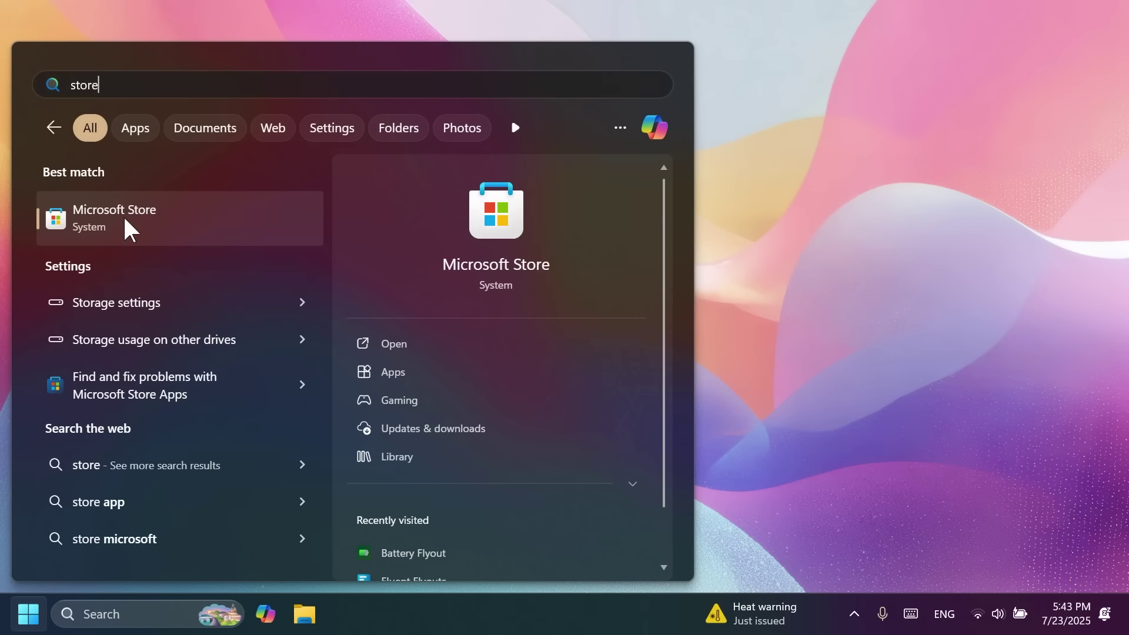
pyautogui.click(126, 227)
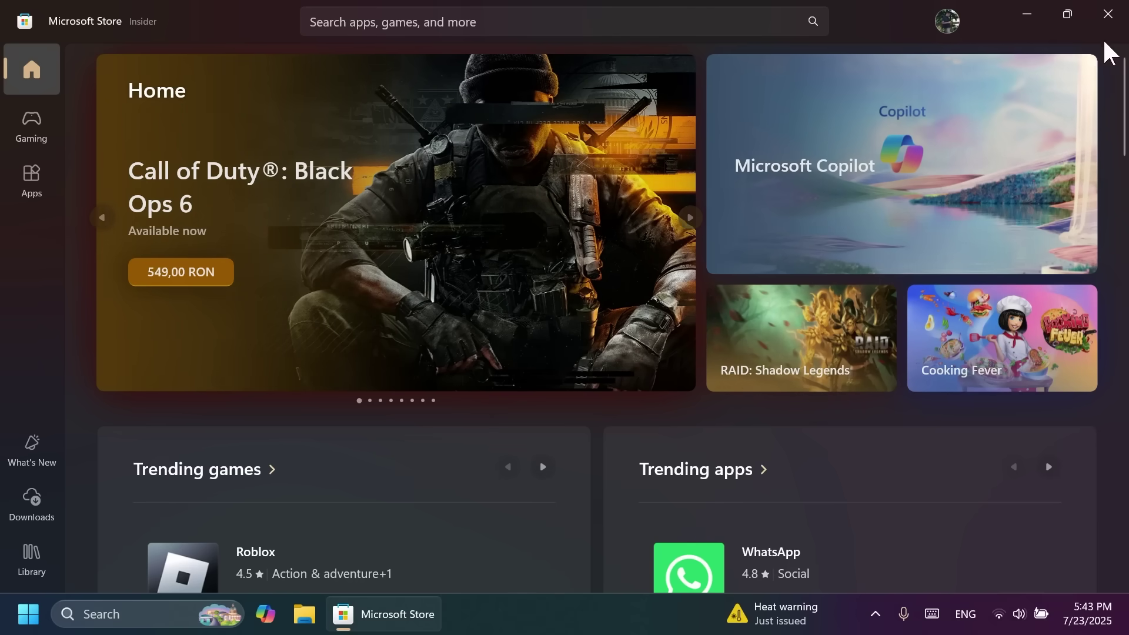
# - Close the Microsoft Store window to return to the empty desktop
pyautogui.click(1108, 14)
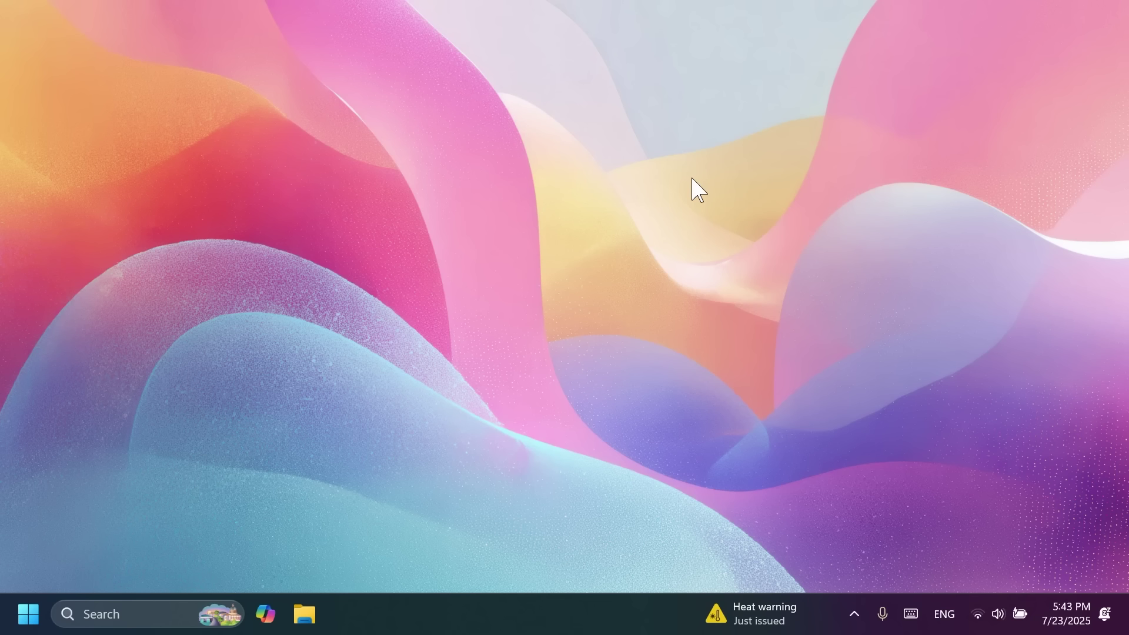